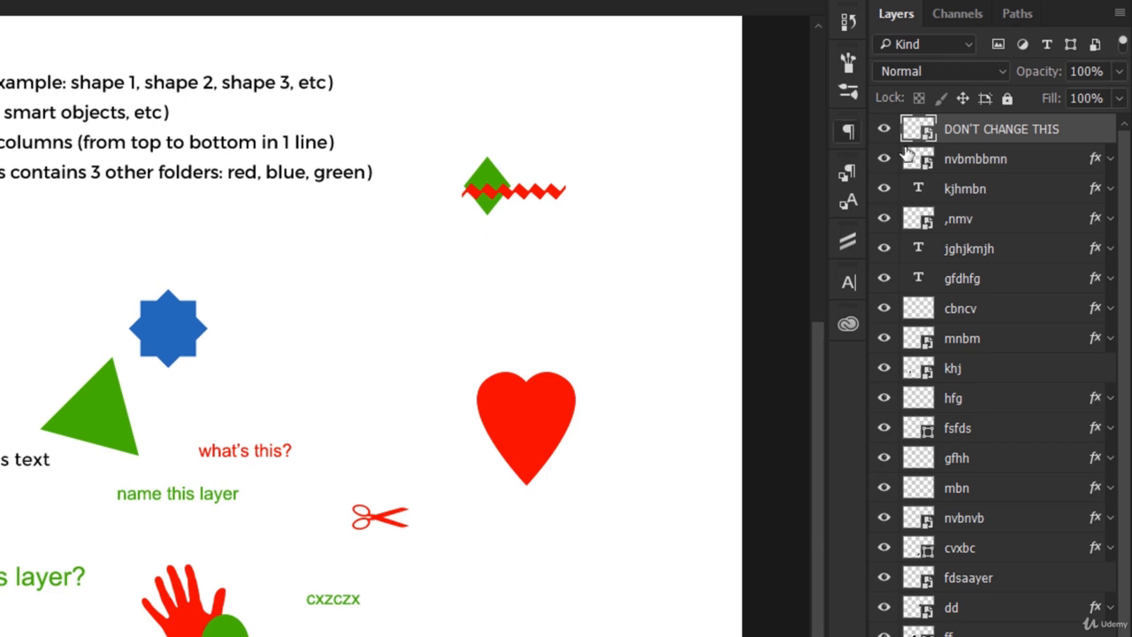
Step: Filter the layer list to smart objects only and go through the badly named layers below DON'T CHANGE THIS
click(1091, 46)
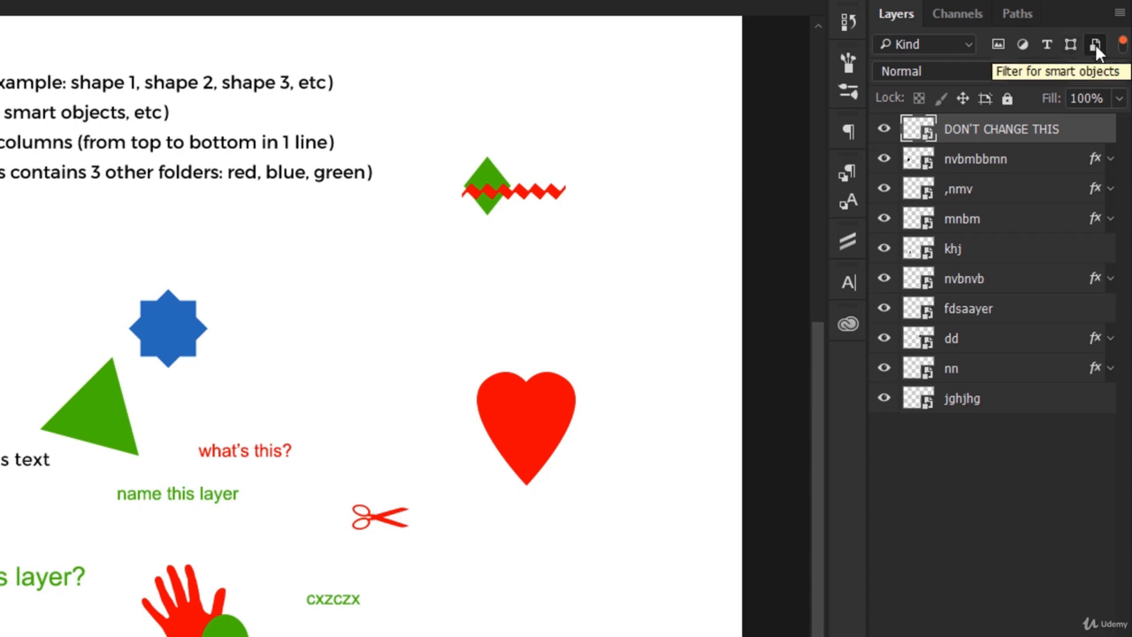
click(973, 159)
click(969, 400)
click(974, 368)
click(979, 309)
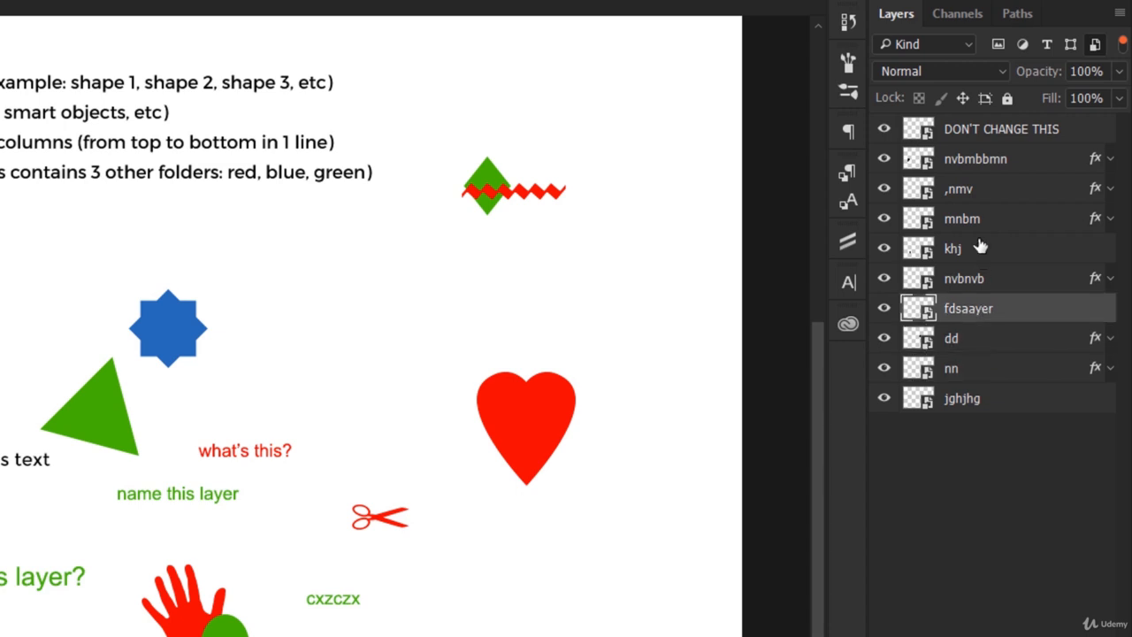
click(980, 248)
click(979, 188)
click(980, 159)
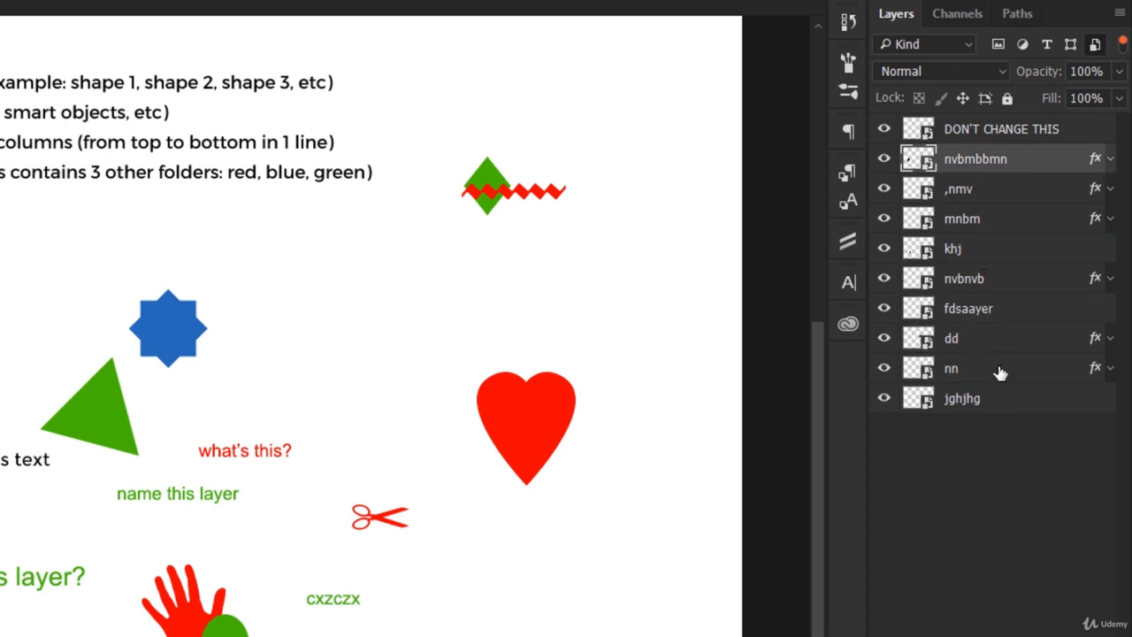
Step: Rename the nvbmbbmn layer as "smart object 1", copying the base name "smart object" for reuse
double_click(977, 160)
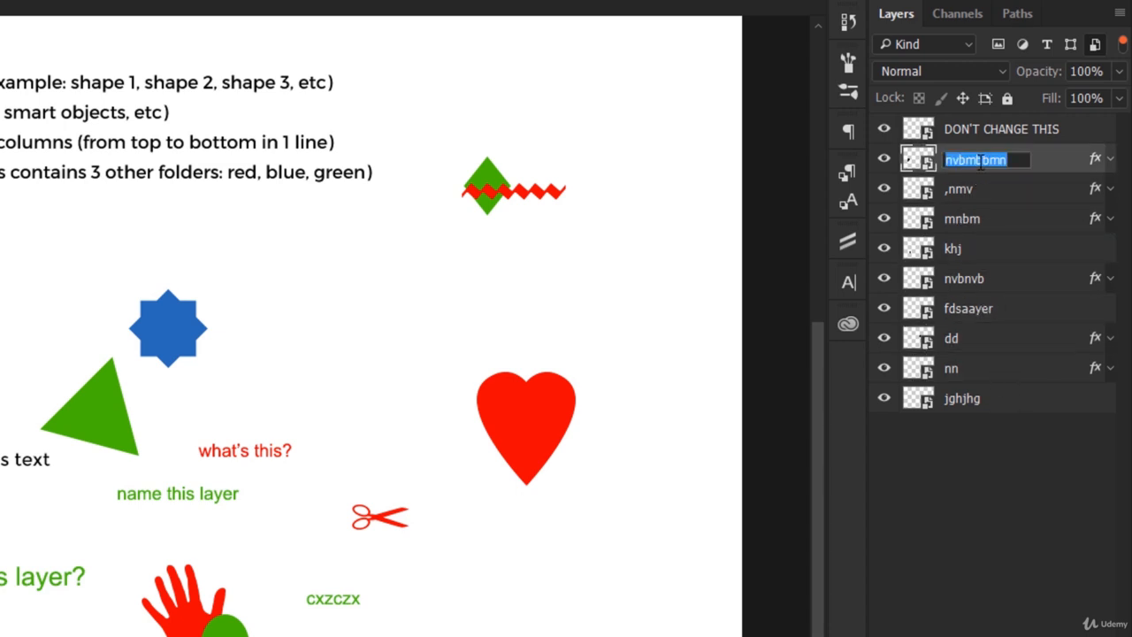
text(smart object)
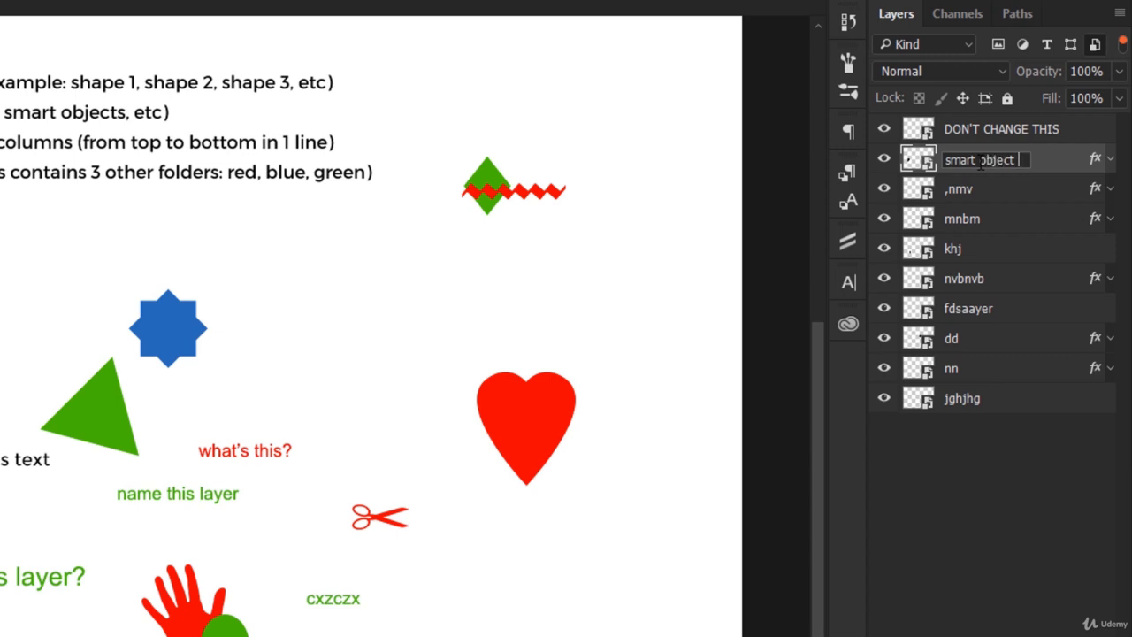
key(shift+Left)
key(shift+Left)
key(shift+Left)
key(shift+Left)
key(shift+Left)
key(shift+Left)
key(shift+Left)
key(shift+Left)
key(shift+Left)
key(shift+Left)
key(shift+Left)
key(shift+Left)
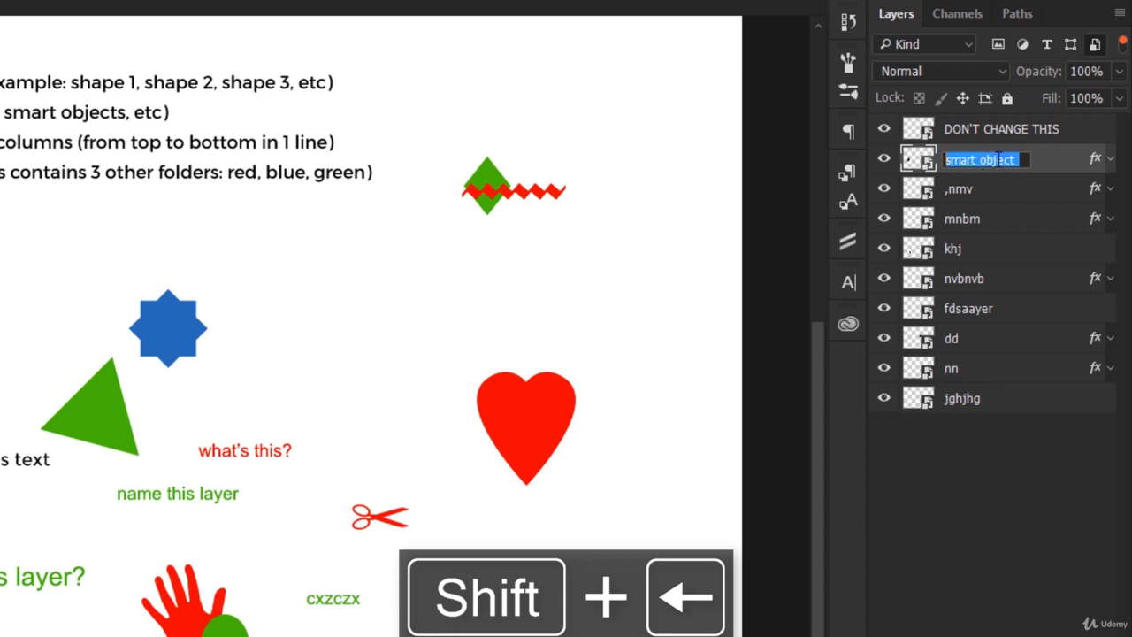
key(ctrl+c)
key(Right)
text(1)
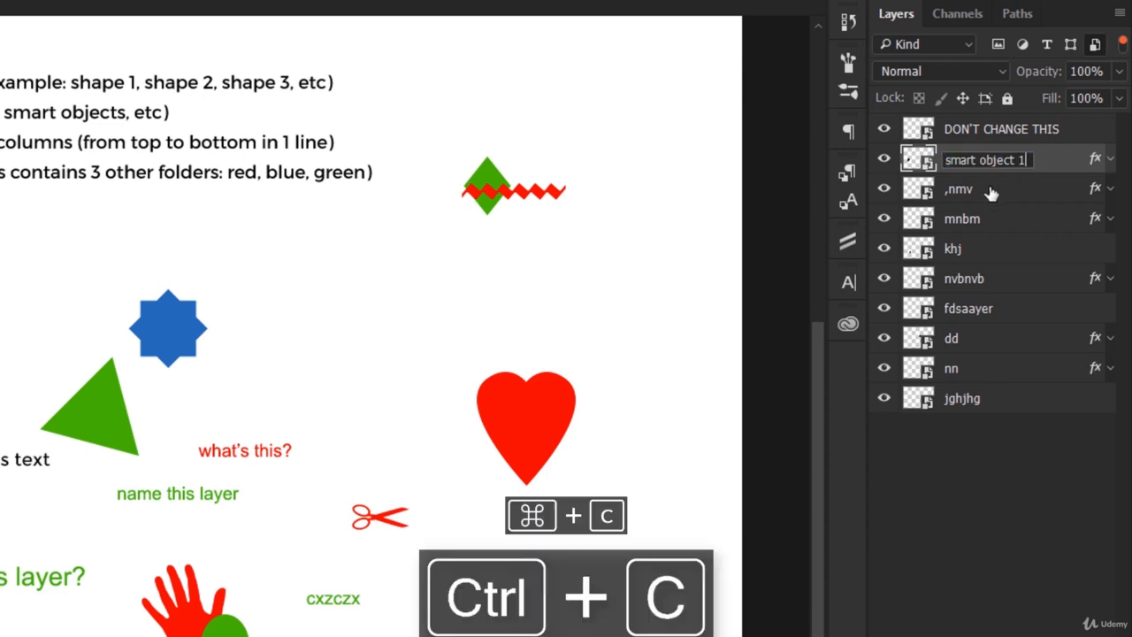
Step: Rename the ,nmv and mnbm layers as "smart object 2" and "smart object 3", reusing the copied base name
double_click(959, 189)
key(ctrl+v)
text(2)
double_click(966, 218)
key(ctrl+v)
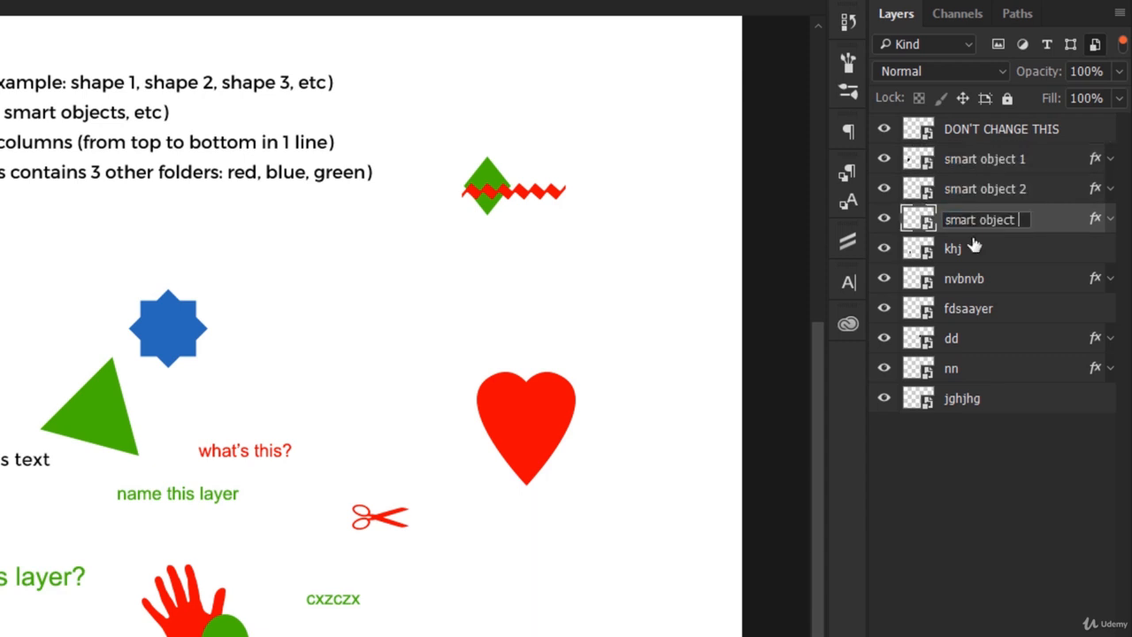
text(3)
Step: Rename the khj and nvbnvb layers as "smart object 4" and "smart object 5" with the copied base name
double_click(955, 248)
key(ctrl+v)
text(4)
key(Return)
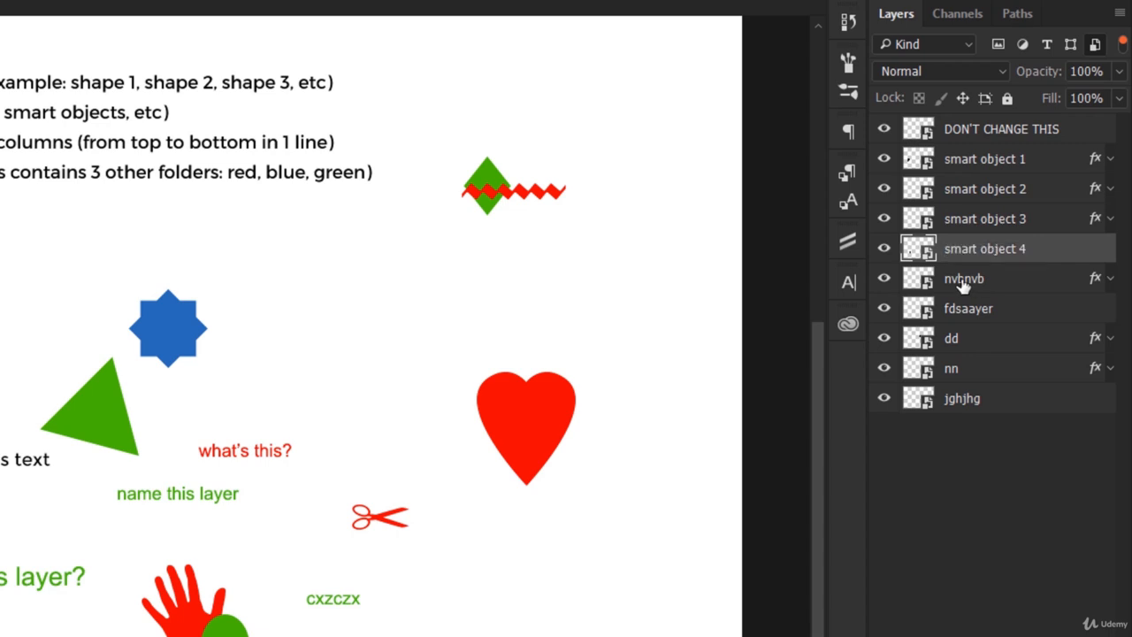
double_click(964, 278)
key(ctrl+v)
text(5)
key(Return)
Step: Rename the fdsaayer and dd layers as "smart object 6" and "smart object 7" with the copied base name
double_click(960, 308)
key(ctrl+v)
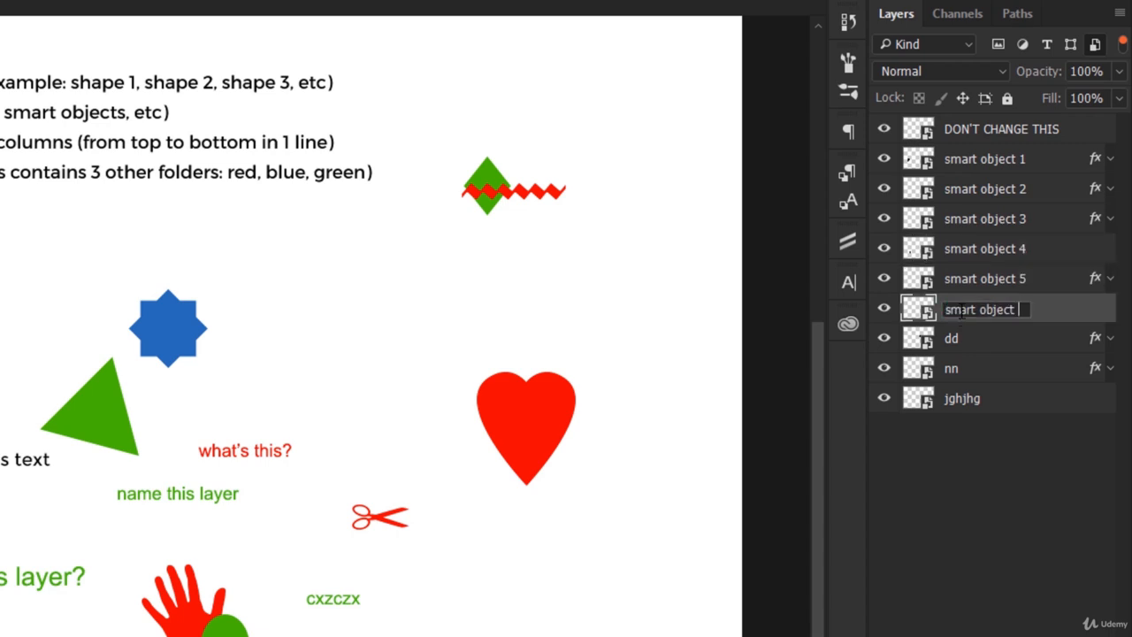
text(6)
key(Return)
double_click(960, 336)
key(ctrl+v)
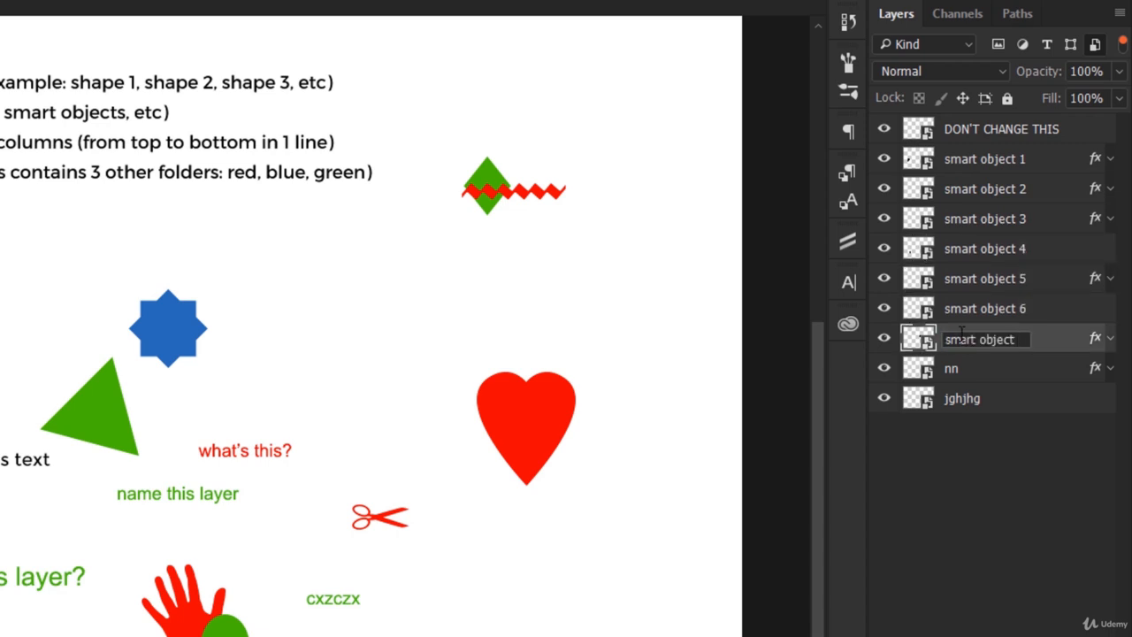
text(7)
key(Return)
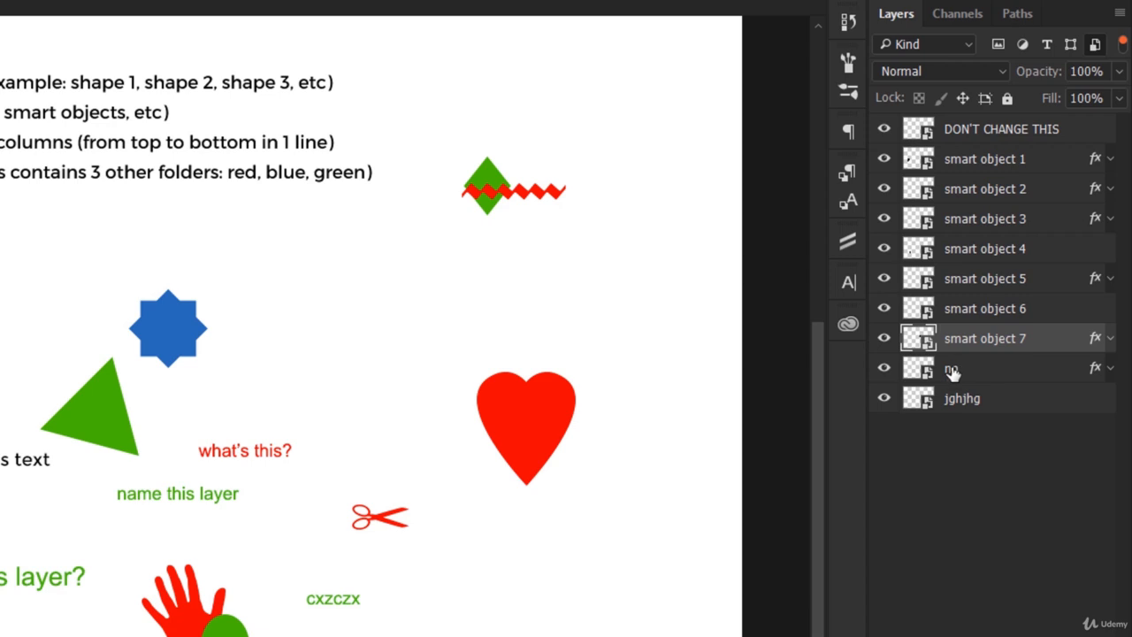
Step: Rename the nn and jghjhg layers as "smart object 8" and "smart object 9" with the copied base name
double_click(953, 369)
key(ctrl+v)
text(8)
key(Return)
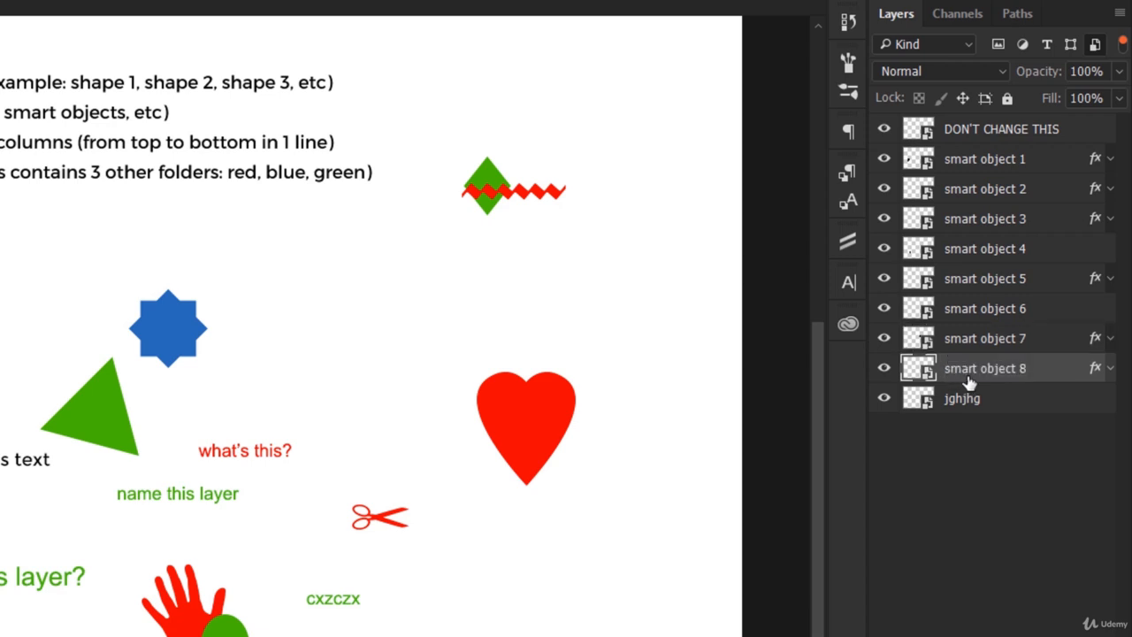
double_click(960, 400)
key(ctrl+v)
text(9)
key(Return)
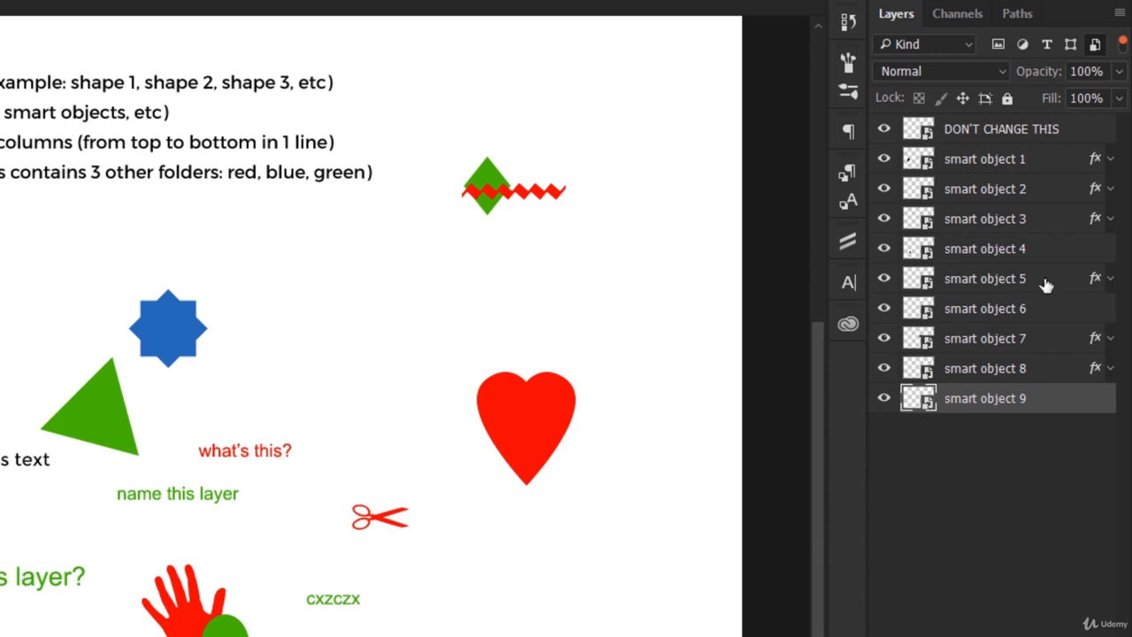
Step: Filter the layer list to shape layers and rename fsfds as "shape 1", copying the base name "shape"
click(1068, 45)
click(1070, 44)
double_click(961, 130)
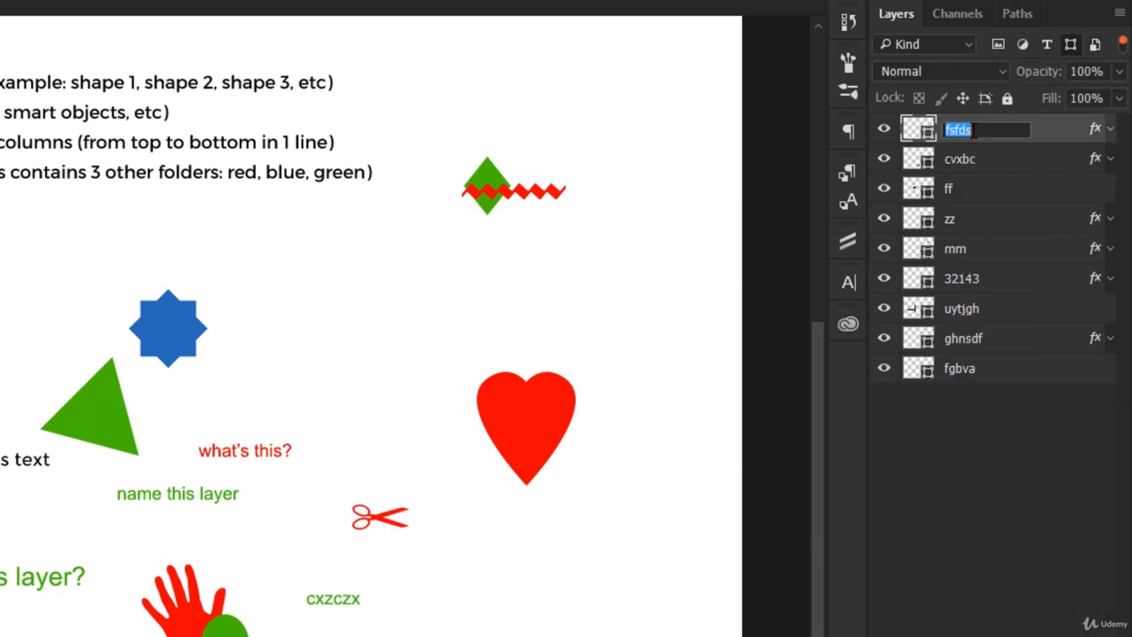
text(shape)
key(ctrl+a)
key(ctrl+c)
key(Right)
text(1)
key(Return)
Step: Rename the cvxbc, ff and zz layers as "shape 2", "shape 3" and "shape 4" with the copied base name
double_click(960, 157)
key(ctrl+v)
text(2)
key(Return)
double_click(951, 189)
key(ctrl+v)
text(3)
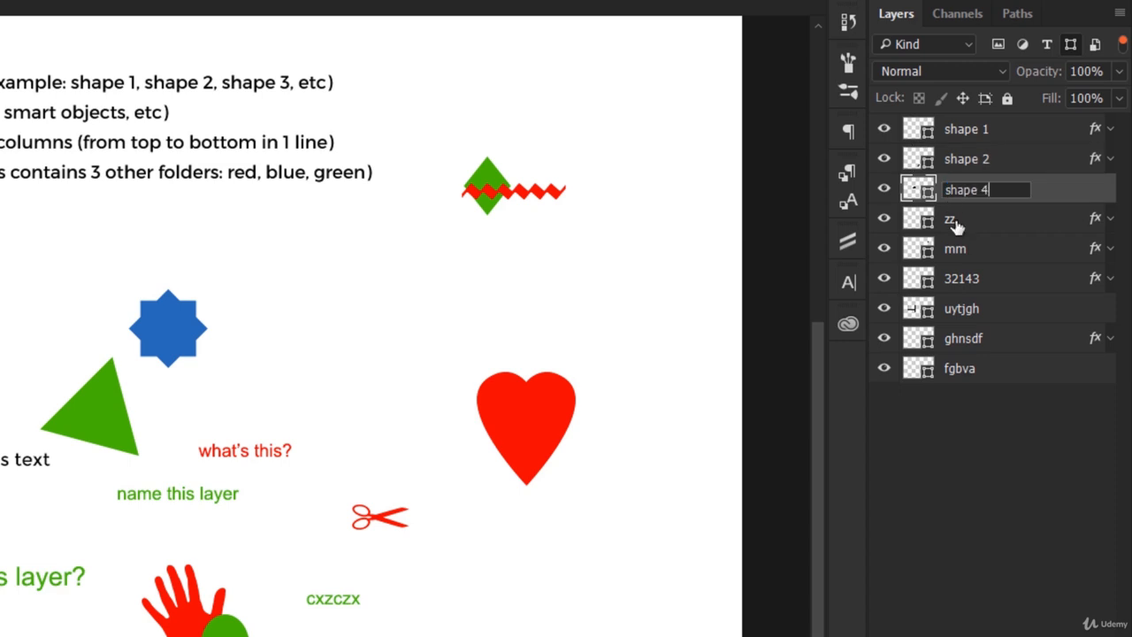
key(Return)
double_click(954, 219)
key(ctrl+v)
text(4)
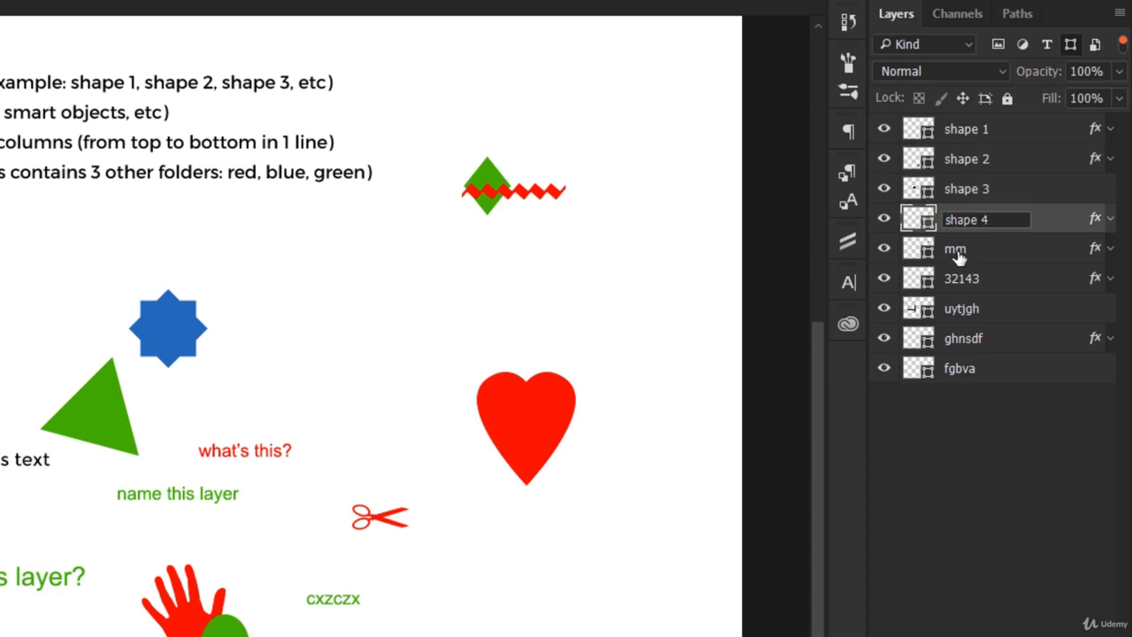
Step: Rename the mm, 32143 and uytjgh layers as "shape 5", "shape 6" and "shape 7" with the copied base name
double_click(958, 250)
text(5)
double_click(955, 280)
key(ctrl+v)
text(6)
double_click(961, 308)
key(ctrl+v)
text(7)
Step: Rename the ghnsdf and fgbva layers as "shape 8" and "shape 9" with the copied base name
double_click(962, 337)
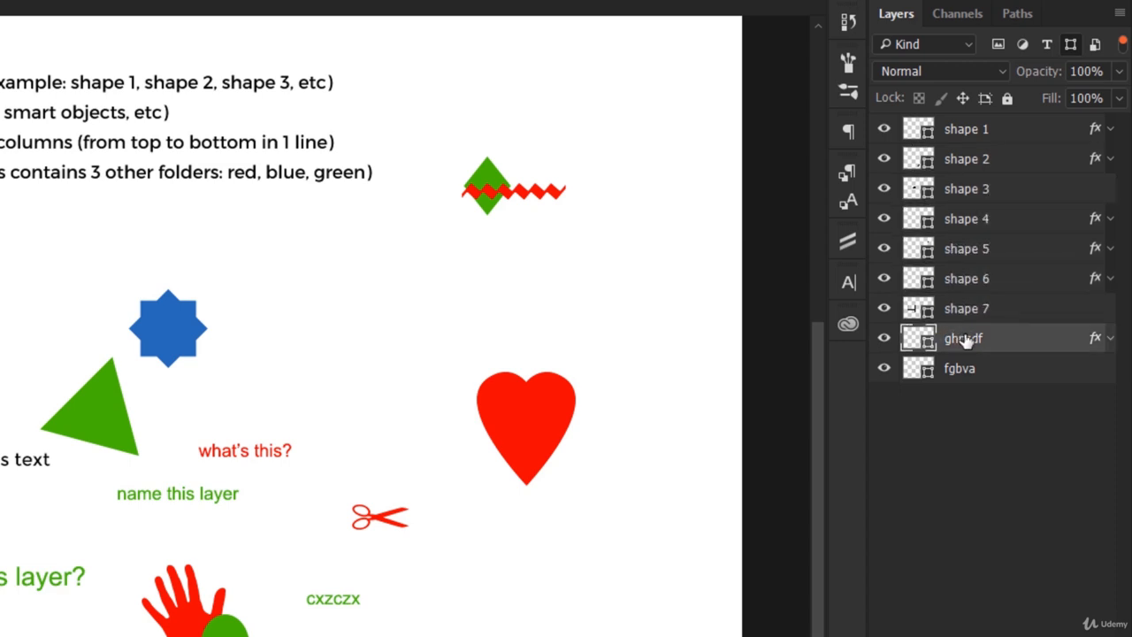
key(ctrl+v)
text(8)
double_click(962, 369)
key(ctrl+v)
text(9)
key(Return)
Step: Switch the layer filter from shapes to text layers and rename kjhmbn as "text 1", copying the base name "text"
click(1070, 44)
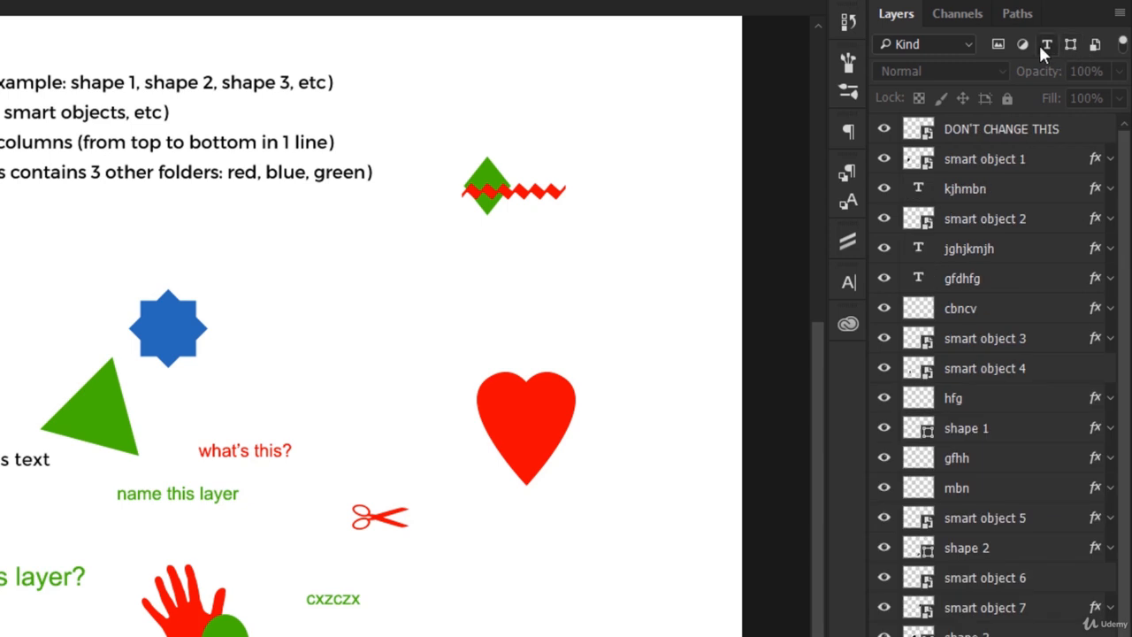
click(1046, 45)
double_click(964, 129)
text(text 1)
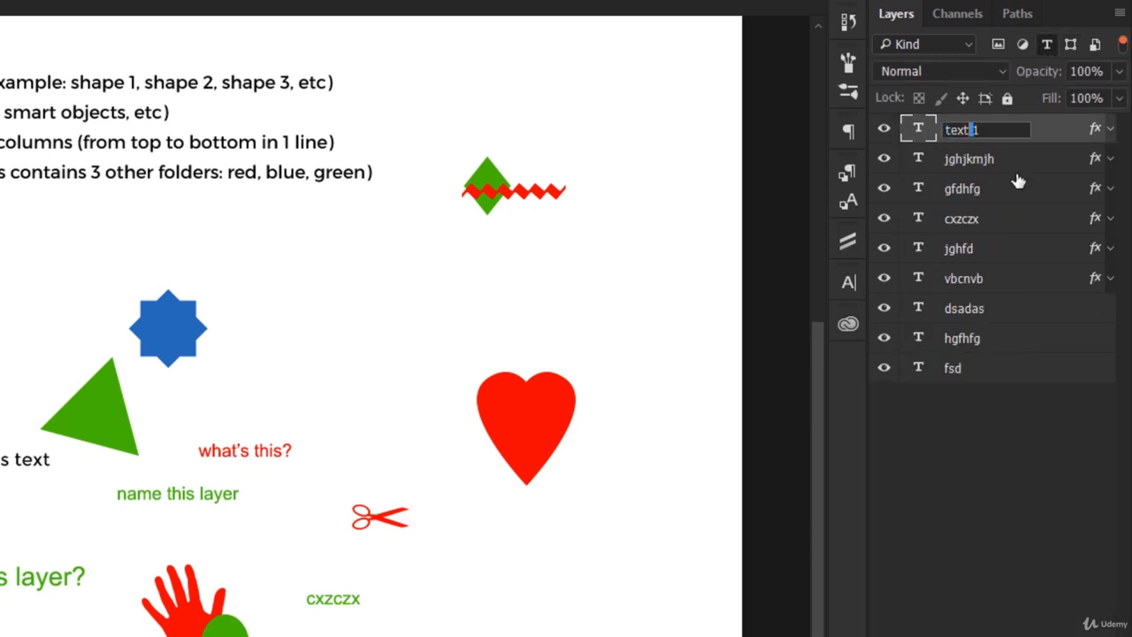
key(shift+Left)
key(shift+Left)
key(shift+Left)
key(shift+Left)
key(ctrl+c)
key(Return)
Step: Rename the jghjkmjh and gfdhfg layers as "text 2" and "text 3" with the copied base name
double_click(968, 160)
key(ctrl+v)
text(2)
double_click(966, 190)
key(ctrl+v)
text(3)
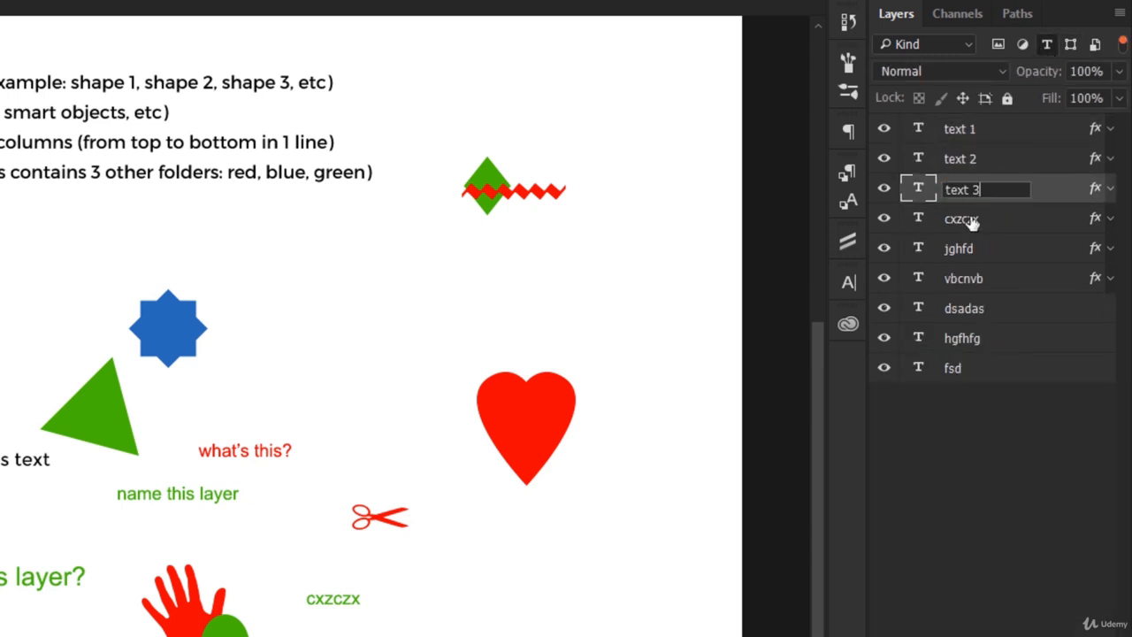
Step: Rename the cxzczx, jghfd and vbcnvb layers as "text 4", "text 5" and "text 6" with the copied base name
double_click(971, 220)
key(ctrl+v)
key(4)
double_click(962, 248)
key(ctrl+v)
key(5)
double_click(962, 278)
key(ctrl+v)
key(6)
Step: Rename the dsadas, hgfhfg and fsd layers as "text 7", "text 8" and "text 9" with the copied base name
double_click(964, 309)
key(ctrl+v)
key(7)
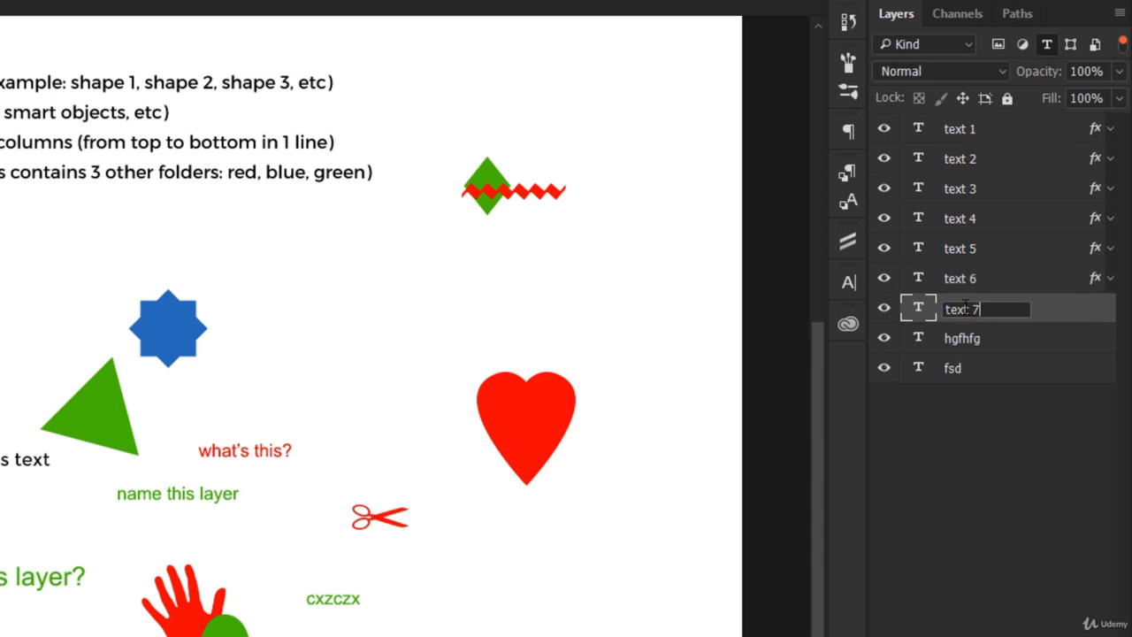
double_click(962, 338)
key(ctrl+v)
text(8)
double_click(952, 368)
key(ctrl+v)
text(9)
key(Return)
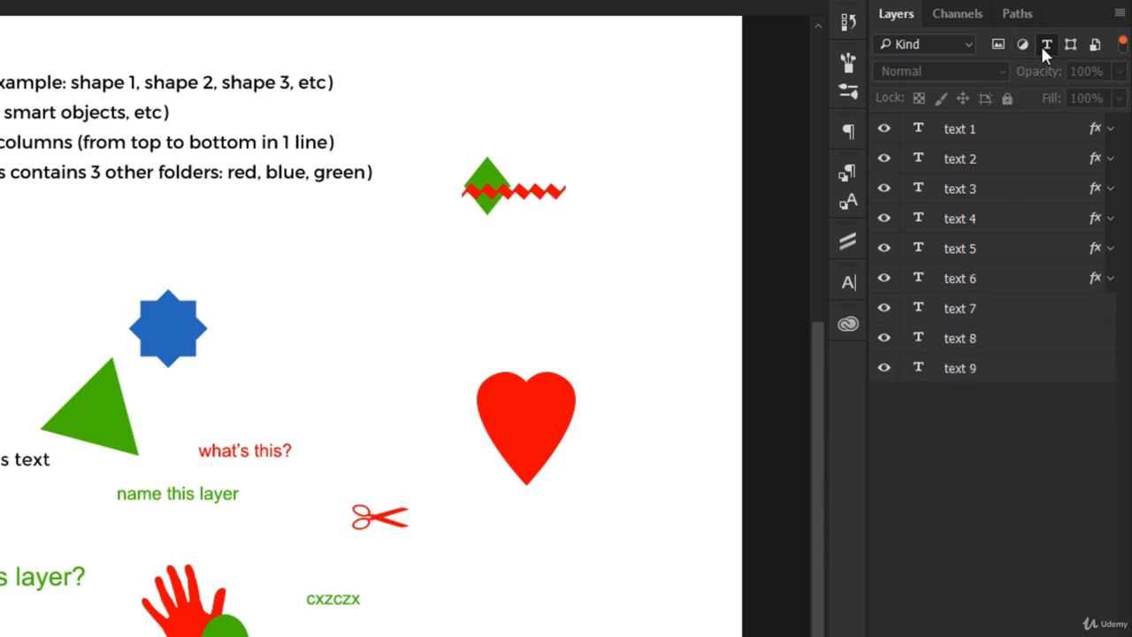
Step: Switch the layer filter from text to pixel layers and rename cbncv as "raster 1", copying the base name "raster"
click(1043, 47)
click(1027, 48)
click(1027, 48)
click(999, 46)
double_click(958, 130)
text(raster)
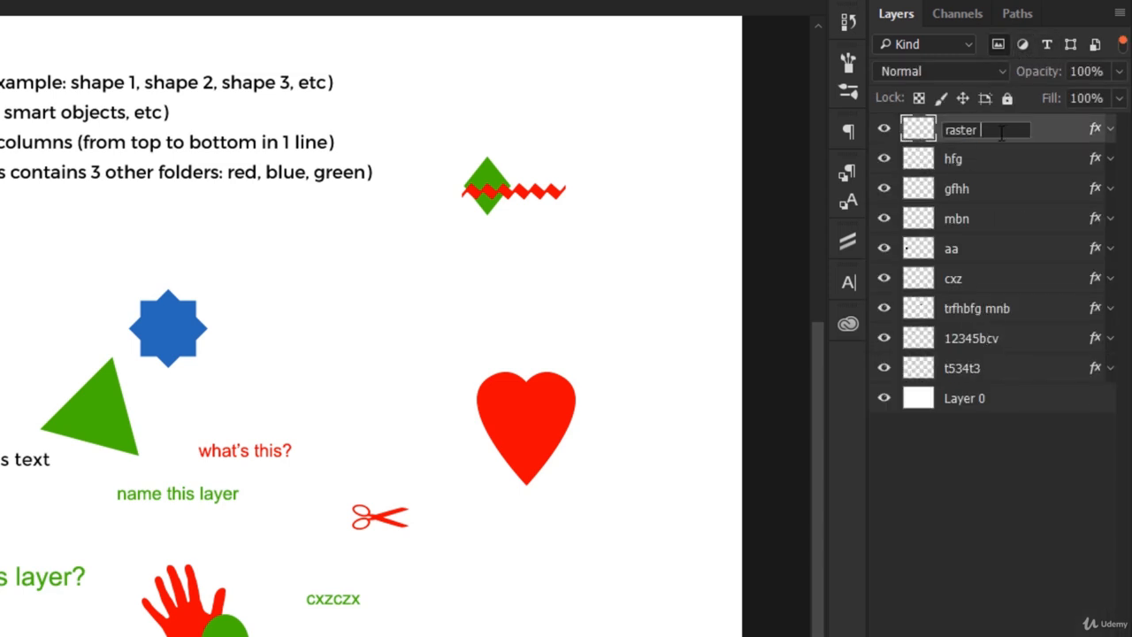
key(ctrl+a)
key(ctrl+c)
key(ctrl+v)
text(1)
Step: Rename the hfg and gfhh layers as "raster 2" and "raster 3" with the copied base name
double_click(954, 160)
key(ctrl+v)
double_click(962, 188)
double_click(975, 161)
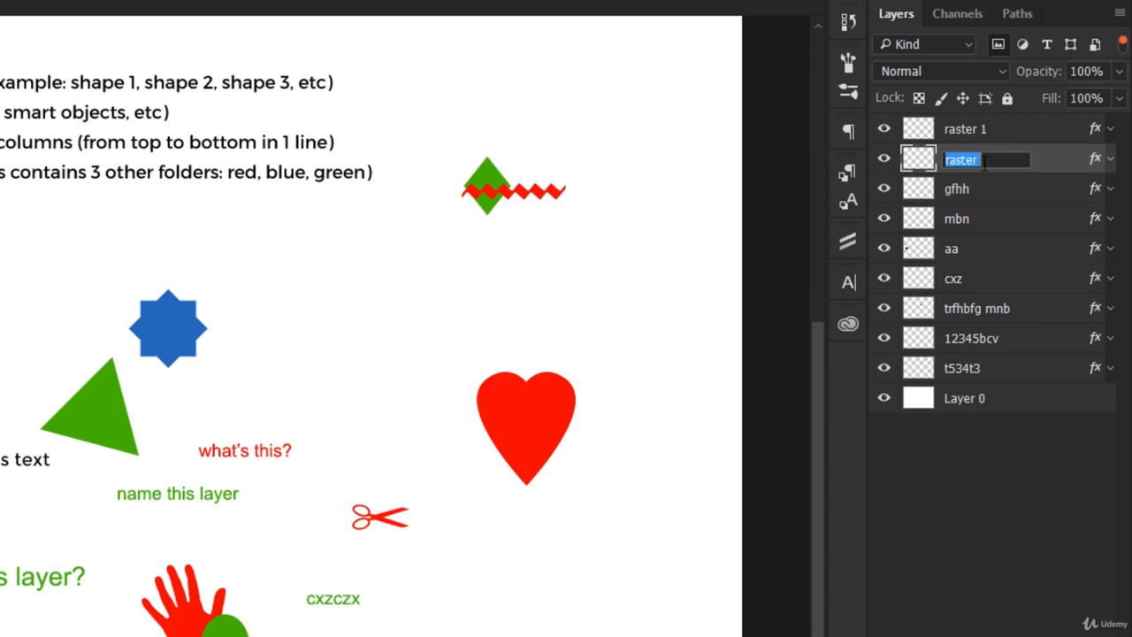
key(ctrl+v)
key(2)
double_click(962, 189)
key(ctrl+v)
key(3)
Step: Rename the mbn, aa and cxz layers as "raster 4", "raster 5" and "raster 6" with the copied base name
double_click(964, 218)
key(ctrl+v)
key(4)
double_click(963, 249)
key(ctrl+v)
key(5)
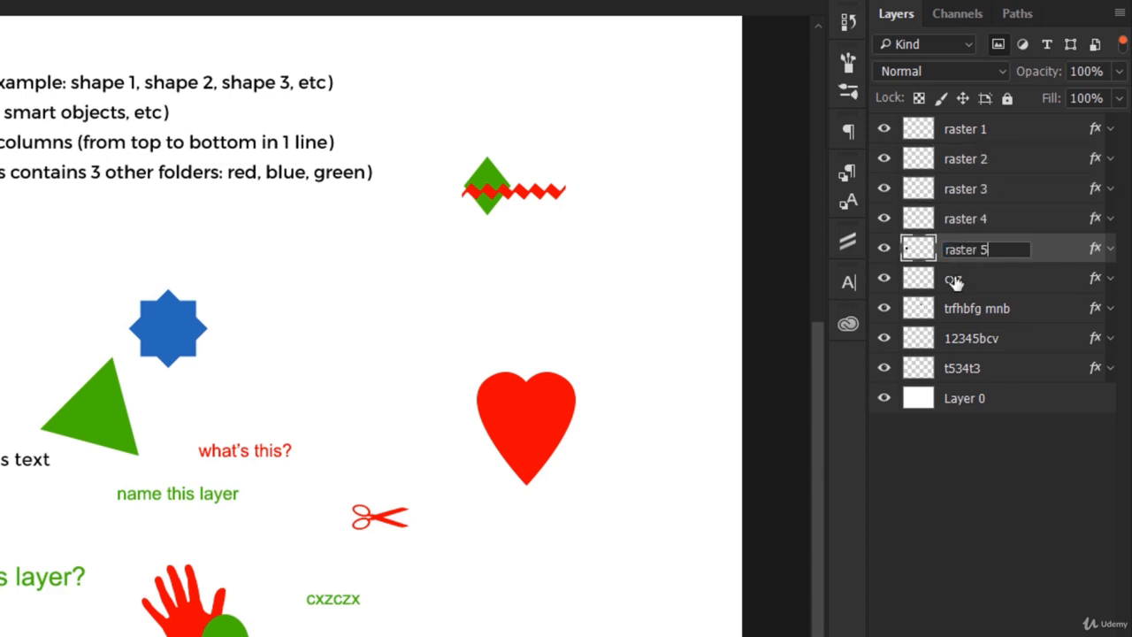
double_click(955, 281)
key(ctrl+v)
text(6)
Step: Rename the trfhbfg mnb, 12345bcv and t534t3 layers as "raster 7", "raster 8" and "raster 9", and turn off the pixel layer filter
double_click(965, 306)
key(ctrl+v)
text(7)
double_click(961, 339)
key(ctrl+v)
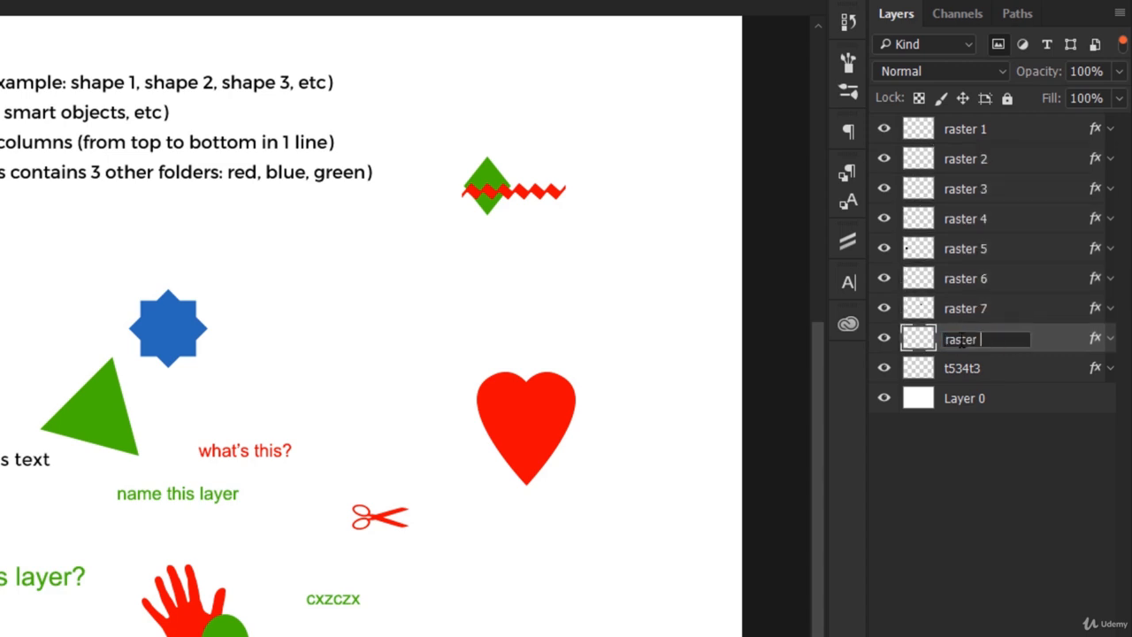
text(8)
double_click(962, 368)
key(ctrl+v)
text(9)
click(1036, 255)
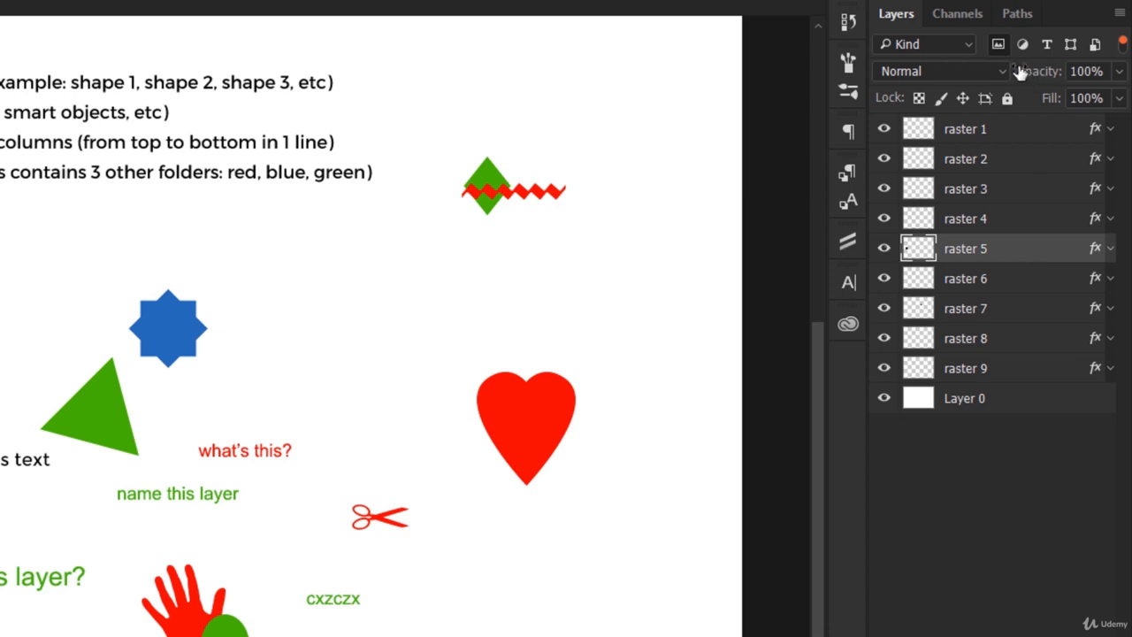
click(996, 46)
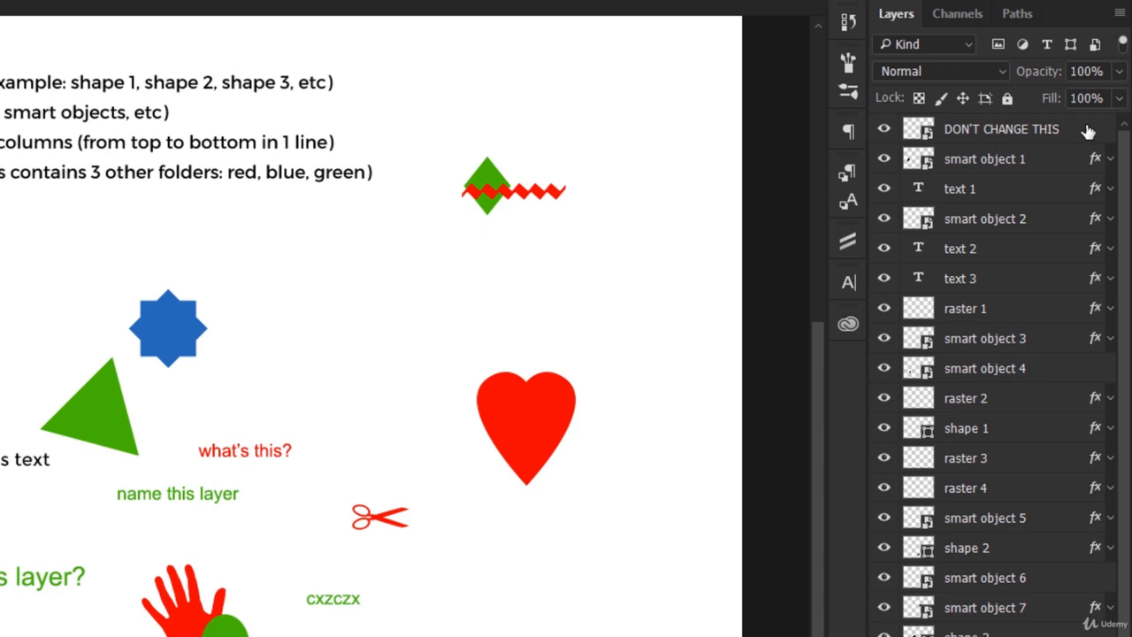
Step: Filter the layer list to smart objects and group layers smart object 1 through smart object 9, leaving out DON'T CHANGE THIS
click(1096, 45)
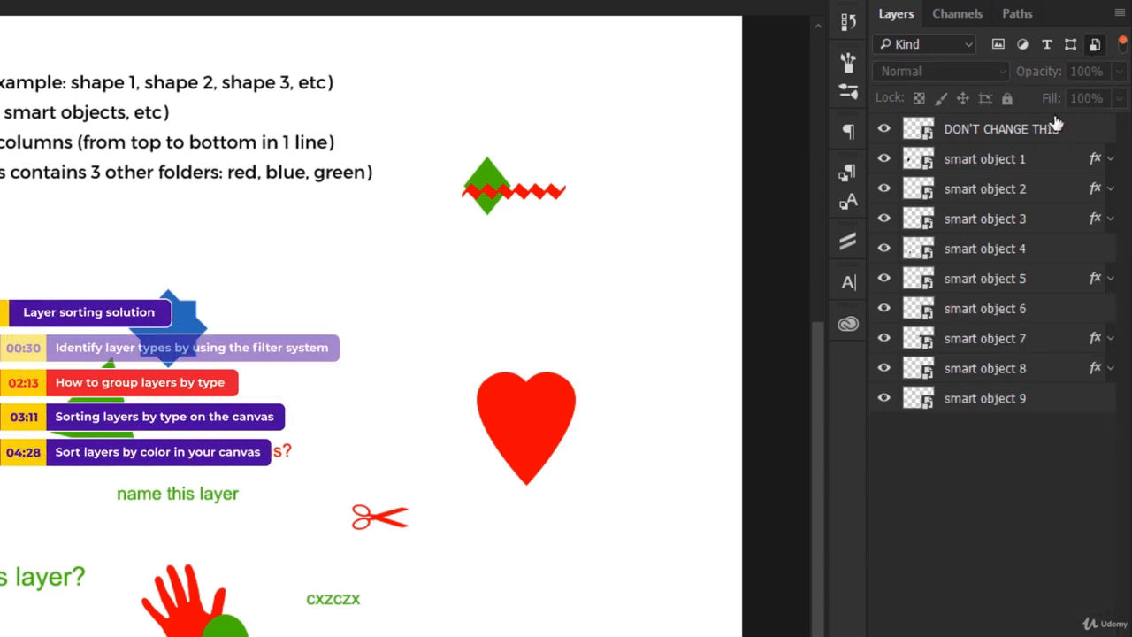
click(998, 157)
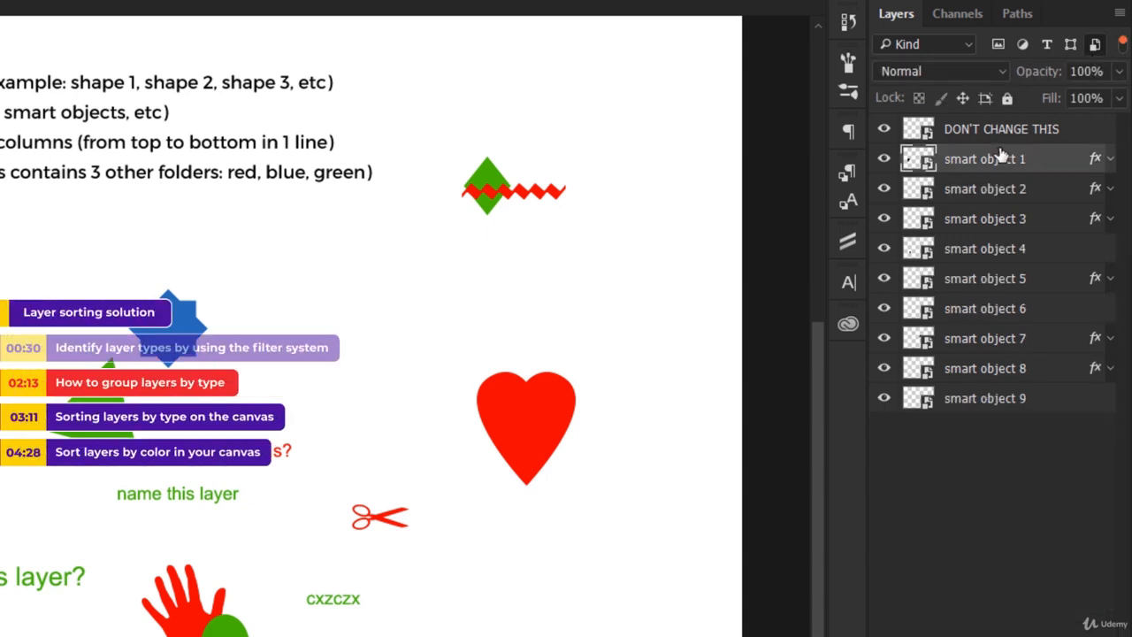
shift+click(1003, 402)
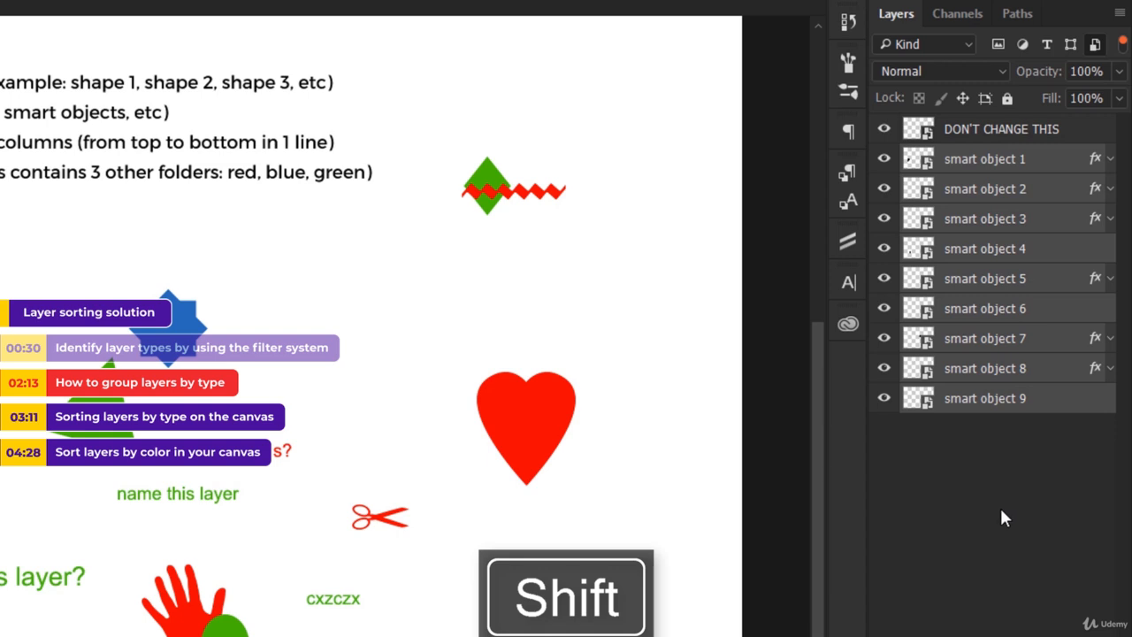
key(ctrl+g)
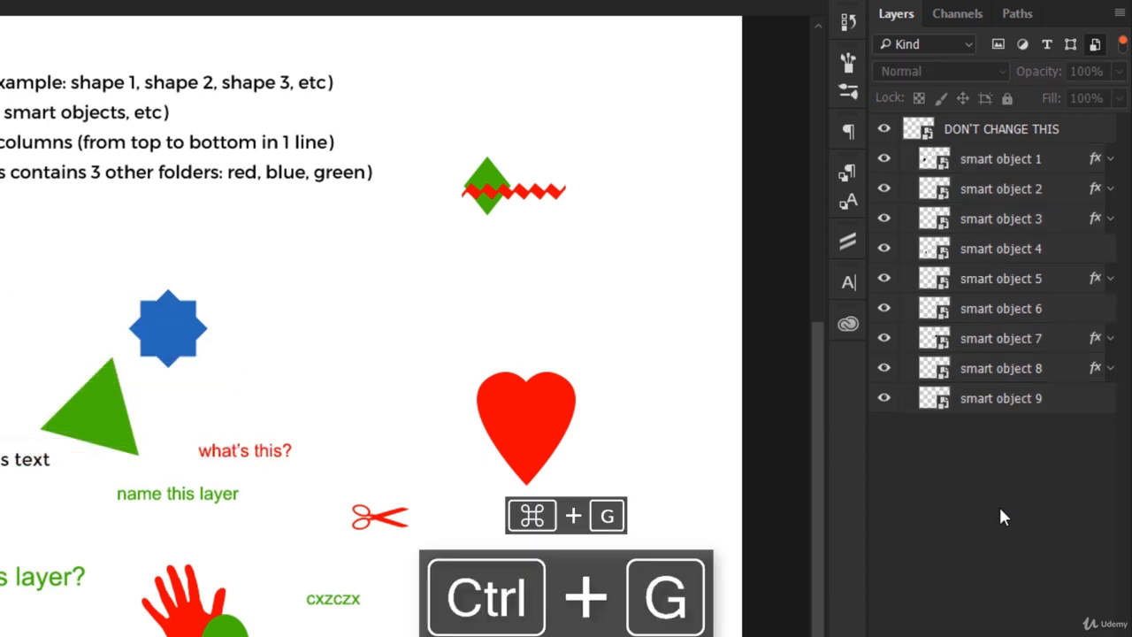
Step: Switch the layer filter from smart objects to shape layers, group shape 1 through shape 9, and turn off the shape filter
click(1095, 44)
click(1071, 44)
click(999, 130)
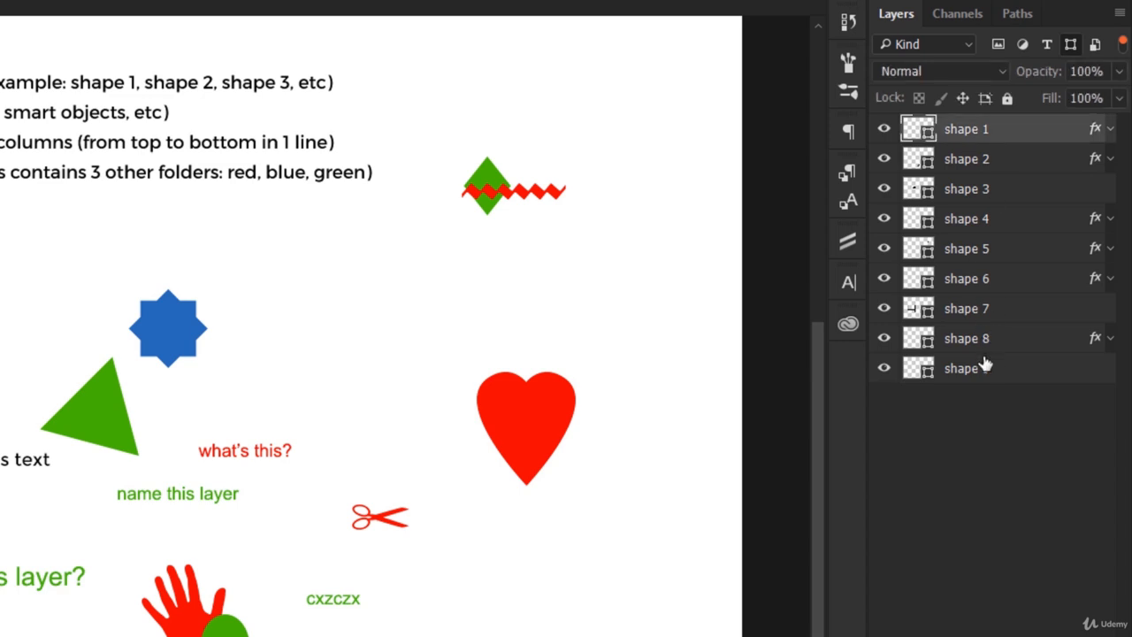
shift+click(983, 368)
key(ctrl+g)
click(1070, 46)
Step: Filter the layer list to type layers, group text 1 through text 9, and turn off the type filter
click(1047, 45)
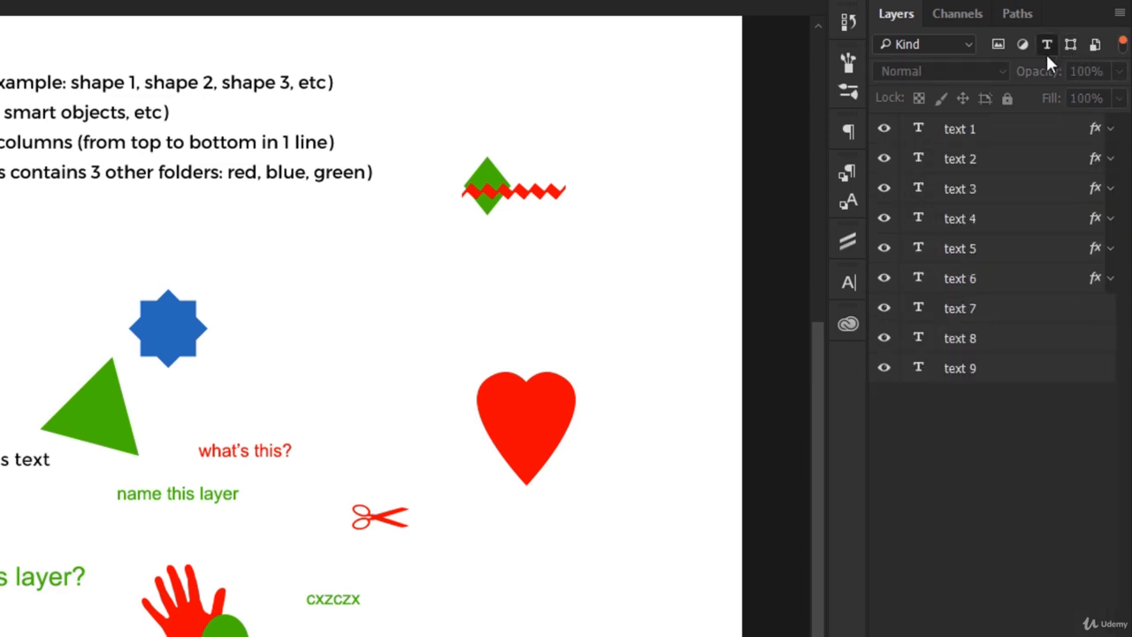
click(1017, 133)
shift+click(985, 368)
key(ctrl+g)
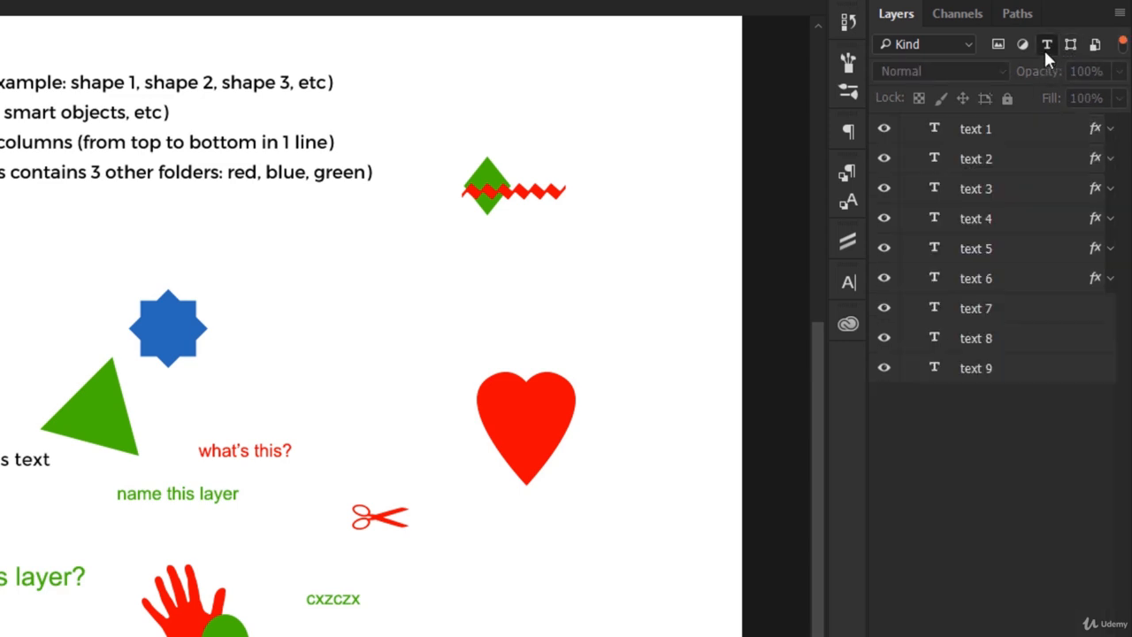
click(1047, 44)
Step: Filter the layer list to pixel layers, group raster 1 through raster 9 without Layer 0, and turn off the filter
click(997, 44)
click(957, 130)
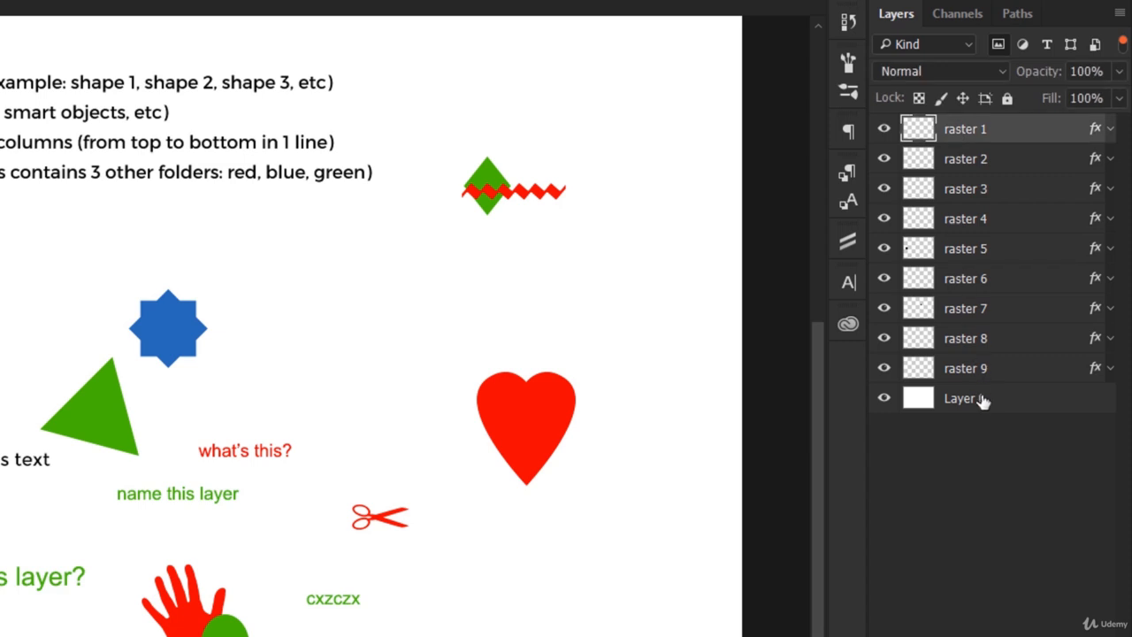
shift+click(992, 373)
key(ctrl+g)
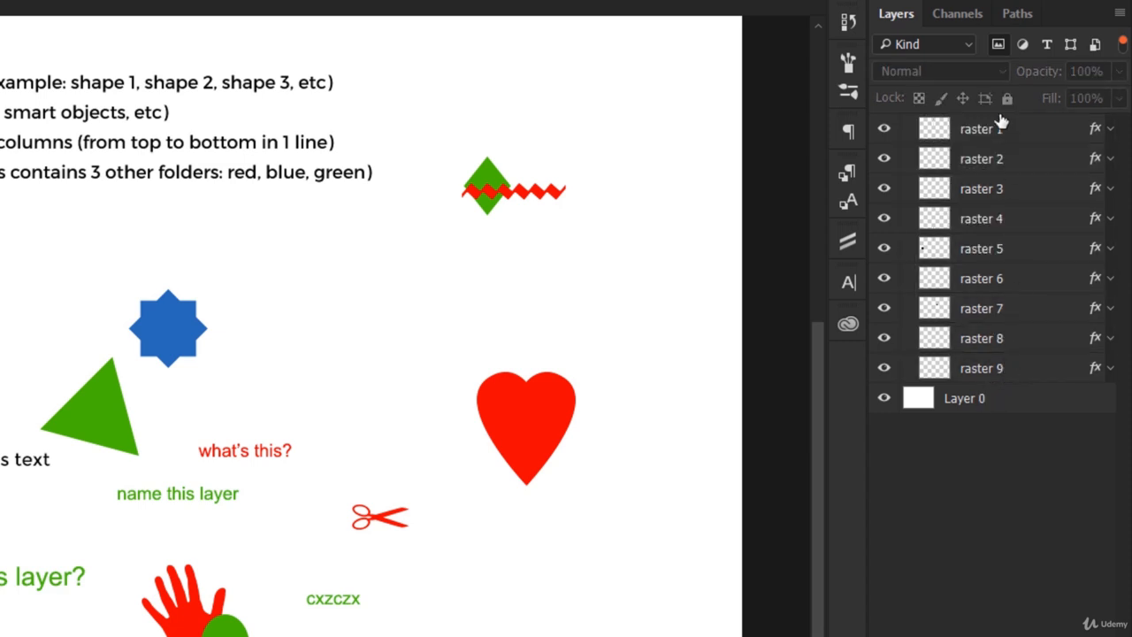
click(995, 44)
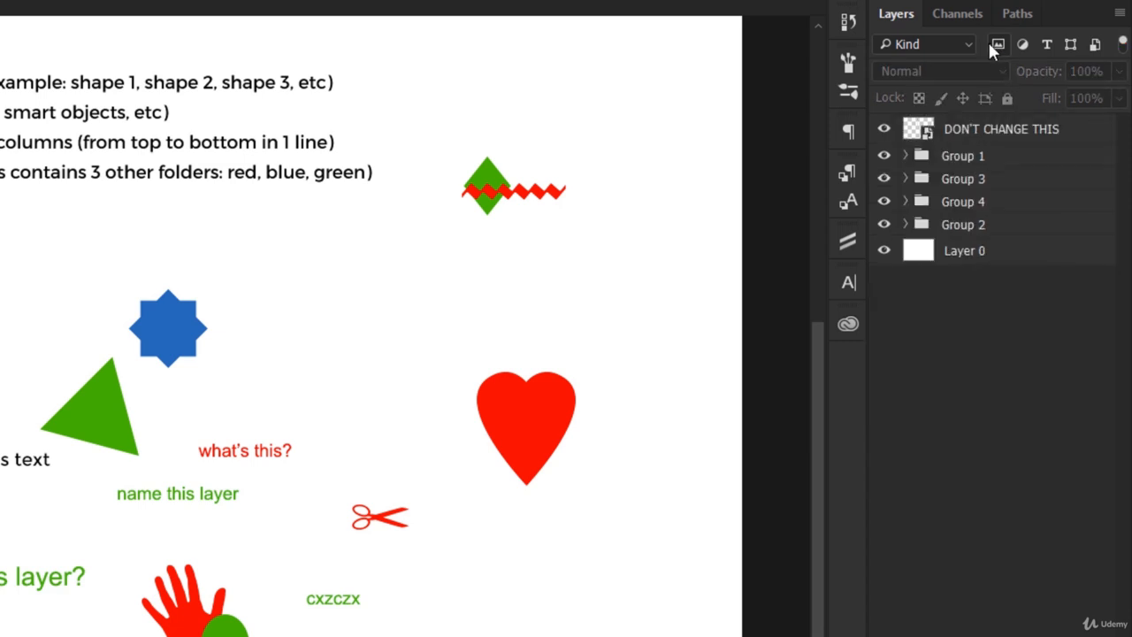
Step: Toggle the visibility of the new groups to check which canvas elements each one holds
click(883, 155)
click(884, 156)
click(883, 202)
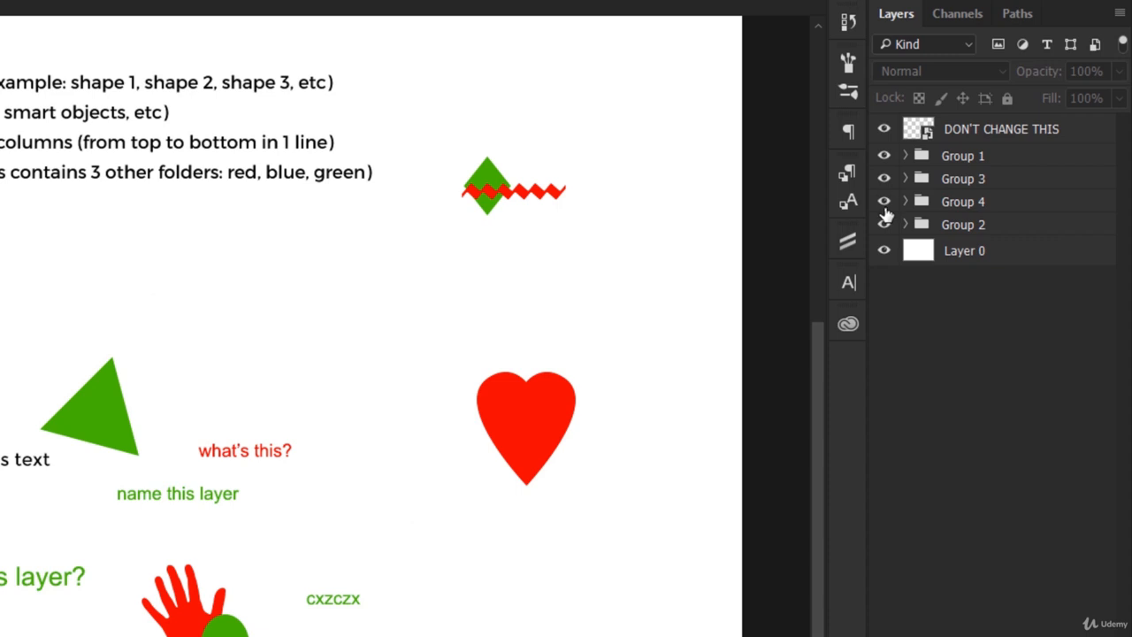
click(883, 202)
click(884, 224)
click(883, 225)
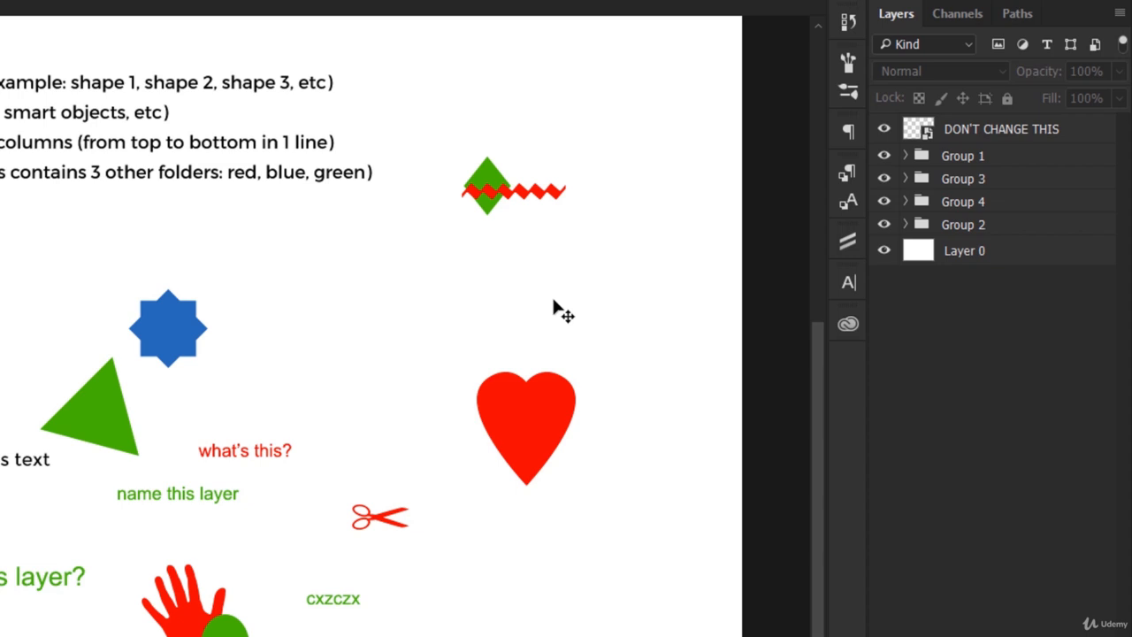
Step: Check the contents of Group 1 and rename the group as "smart objects"
click(904, 156)
click(905, 155)
double_click(970, 156)
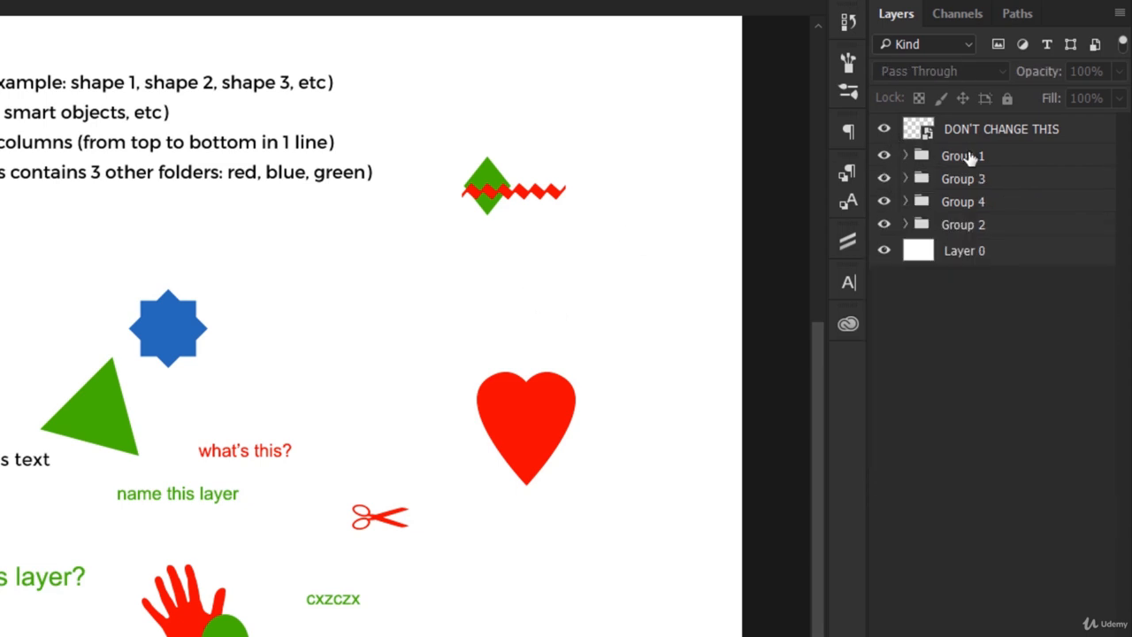
text(smart objects)
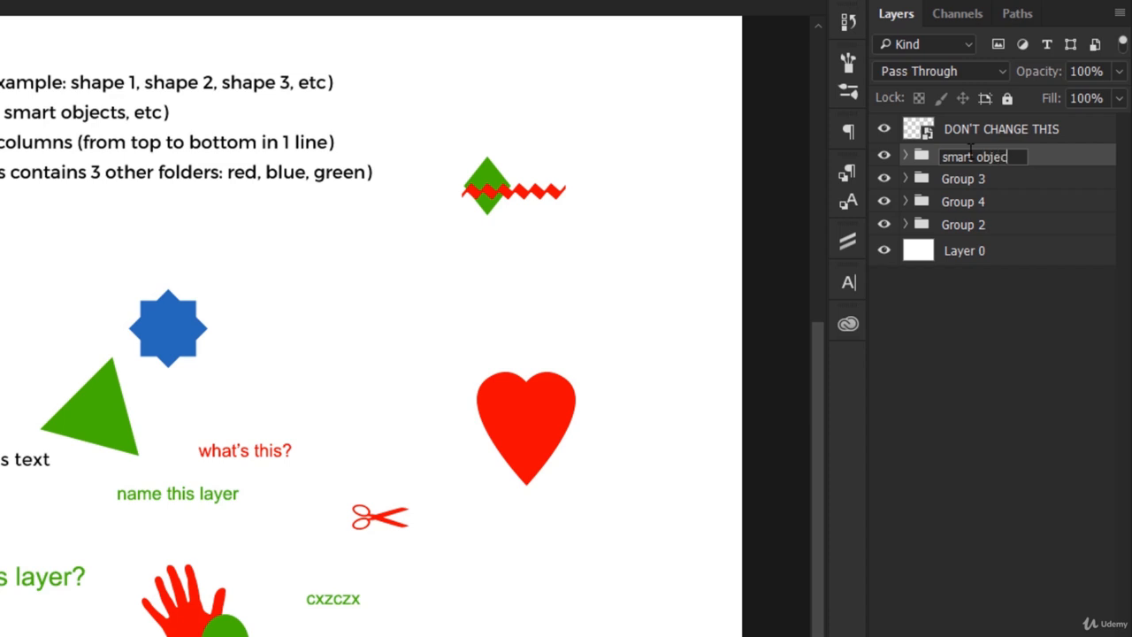
key(Return)
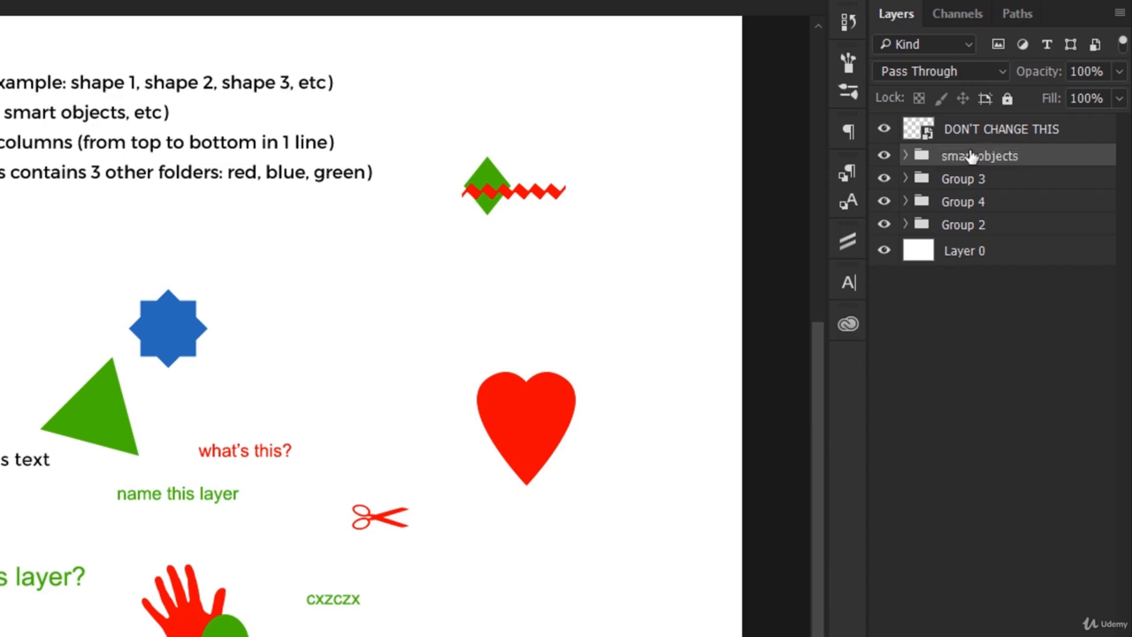
Step: Check the contents of Group 3 and rename the group as "text layers"
click(905, 179)
click(905, 178)
double_click(962, 179)
text(te)
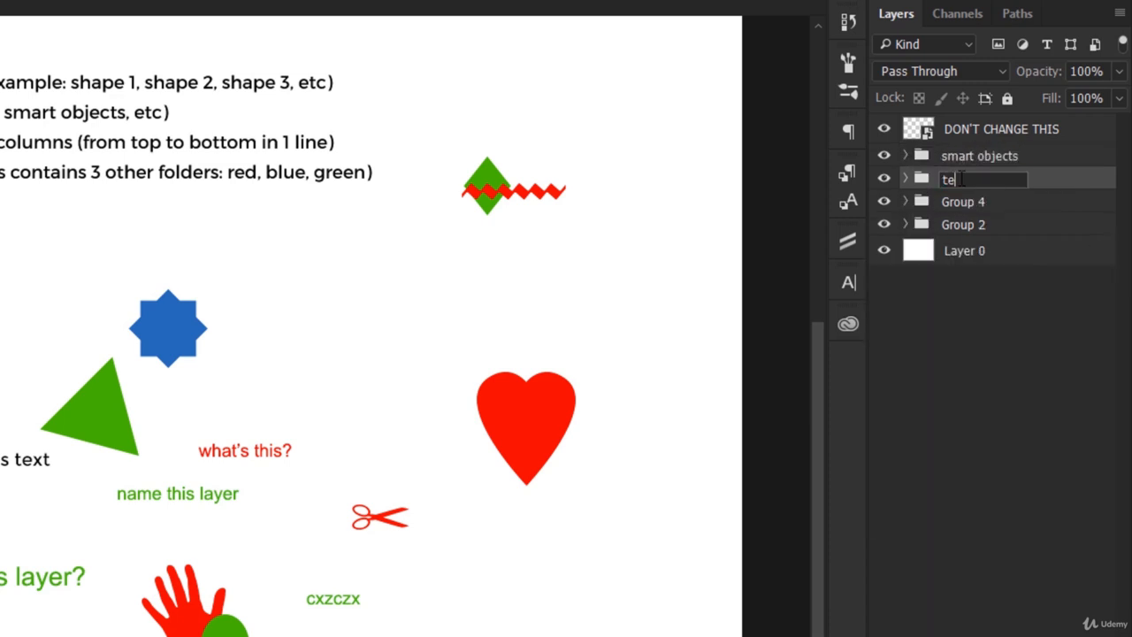
text(xt layers)
key(Return)
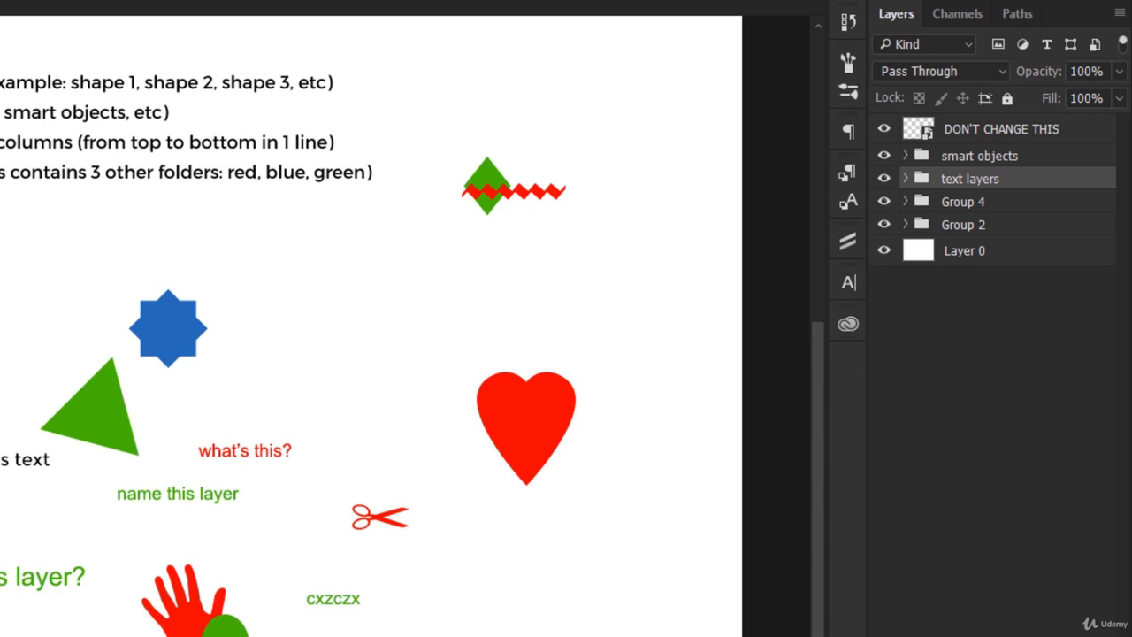
Step: Check the contents of Group 4 and rename the group as "raster"
click(905, 202)
click(904, 202)
double_click(962, 202)
text(r)
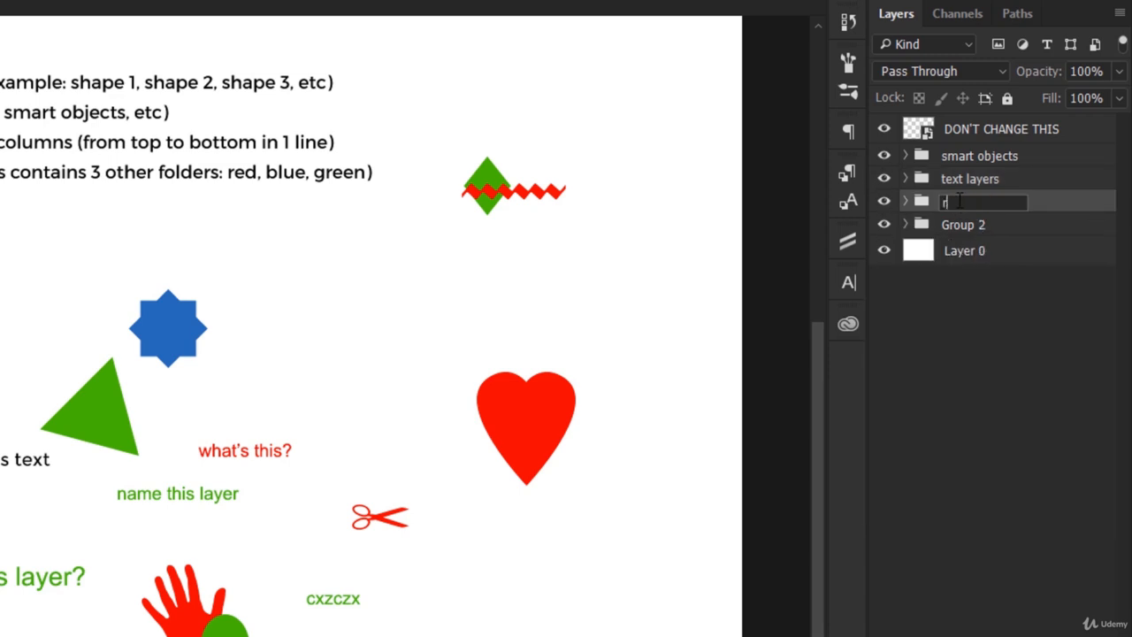
text(aster)
key(Return)
Step: Check the contents of Group 2, rename the group as "shape layers" and collapse it
click(905, 225)
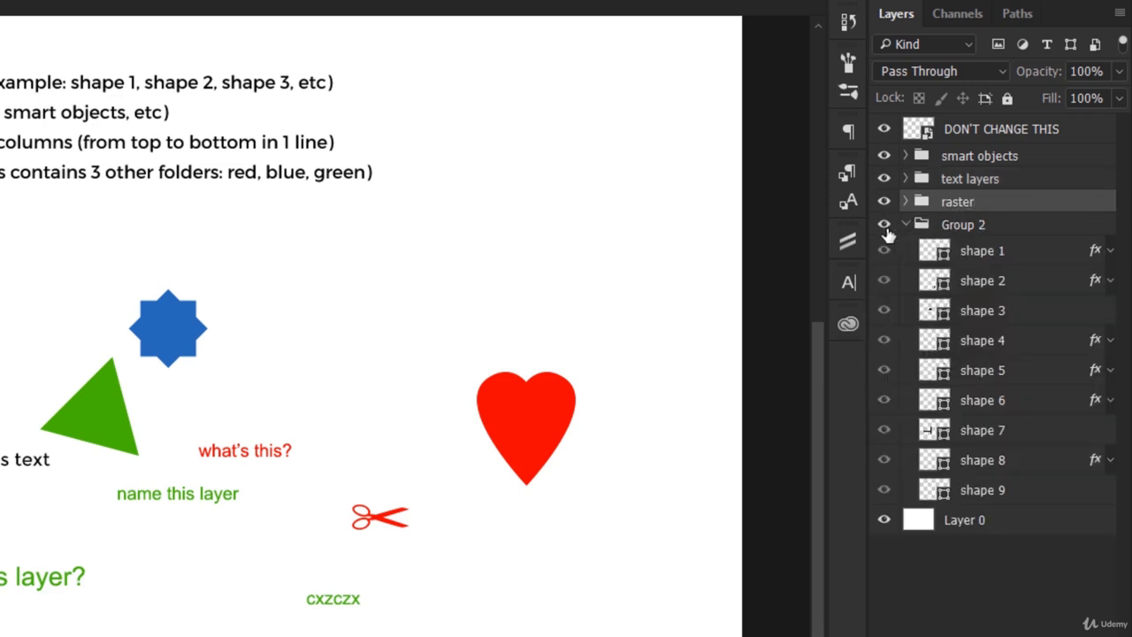
double_click(953, 226)
text(sh)
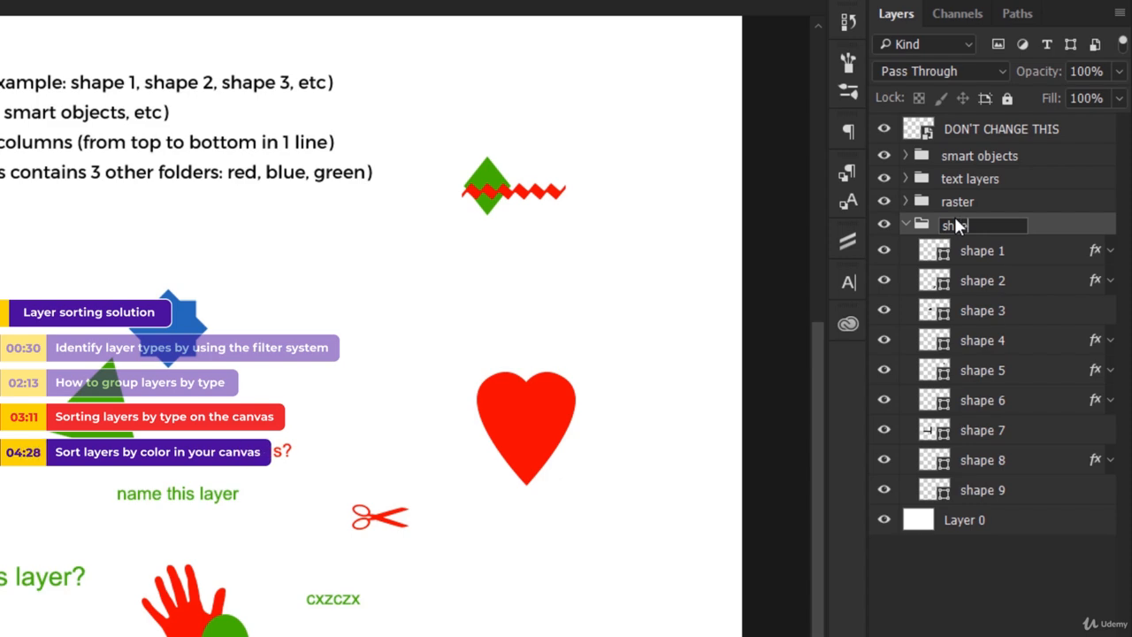
text(ape layers)
key(Return)
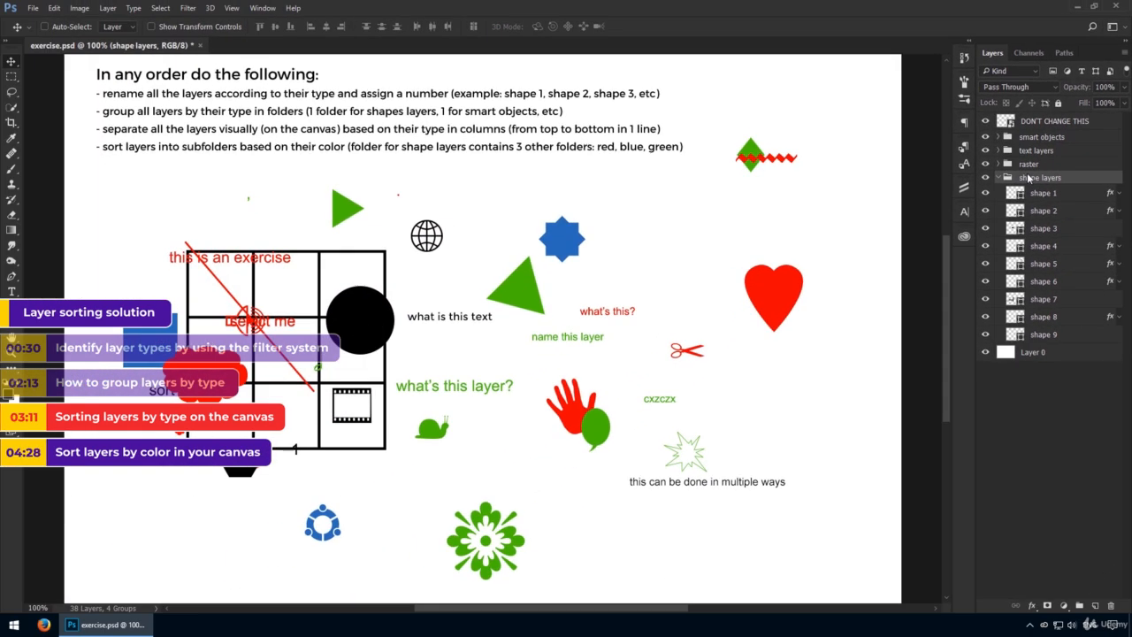
click(998, 178)
Step: Rename the raster group as "raster layers"
double_click(1029, 164)
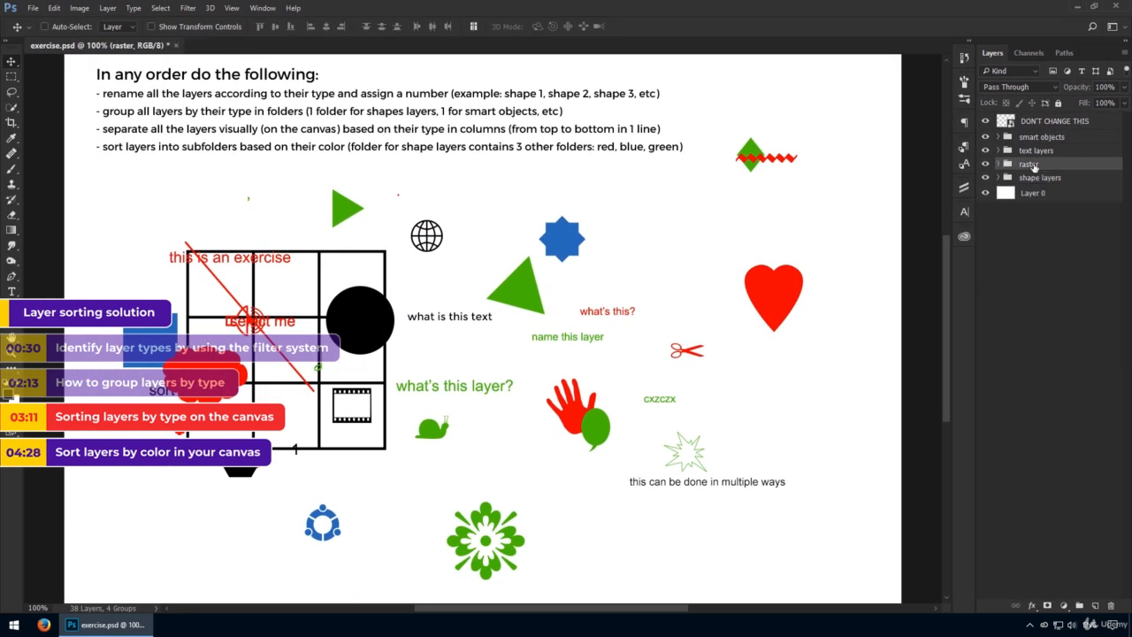
text(raster layers)
key(Return)
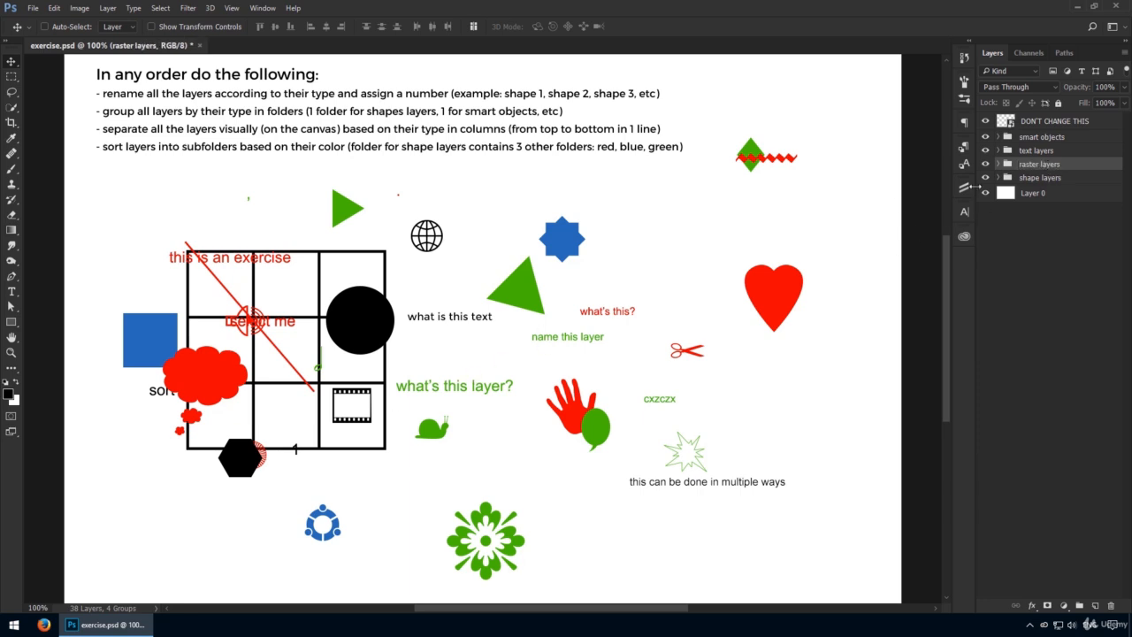
Step: Align smart object 1 through smart object 9 by their left edges and move them to the canvas's left edge
click(1019, 138)
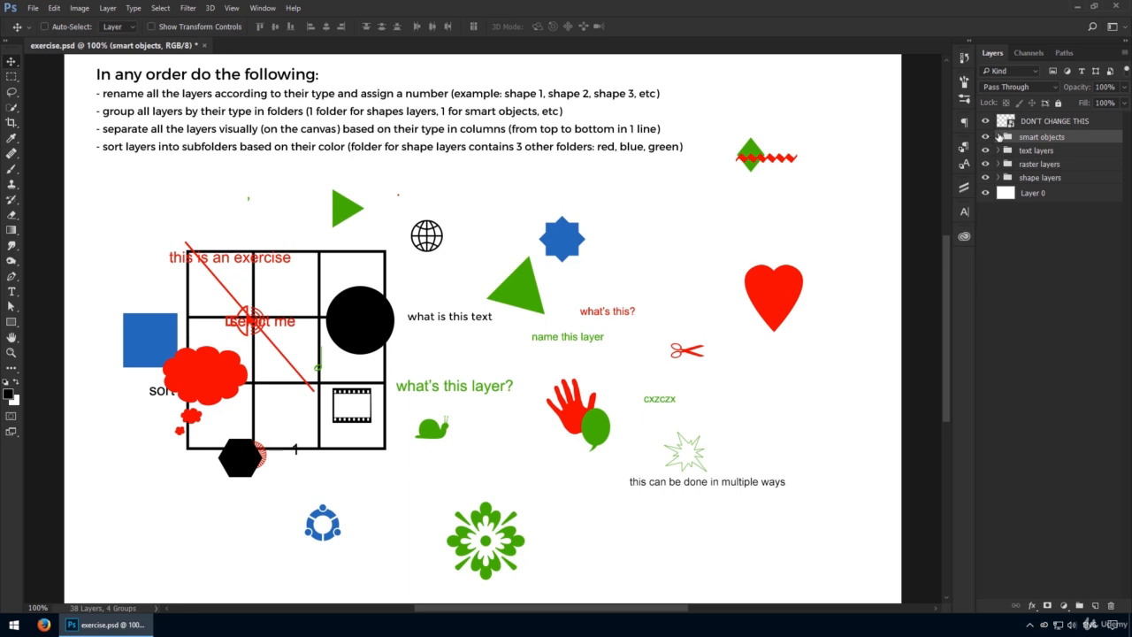
click(999, 137)
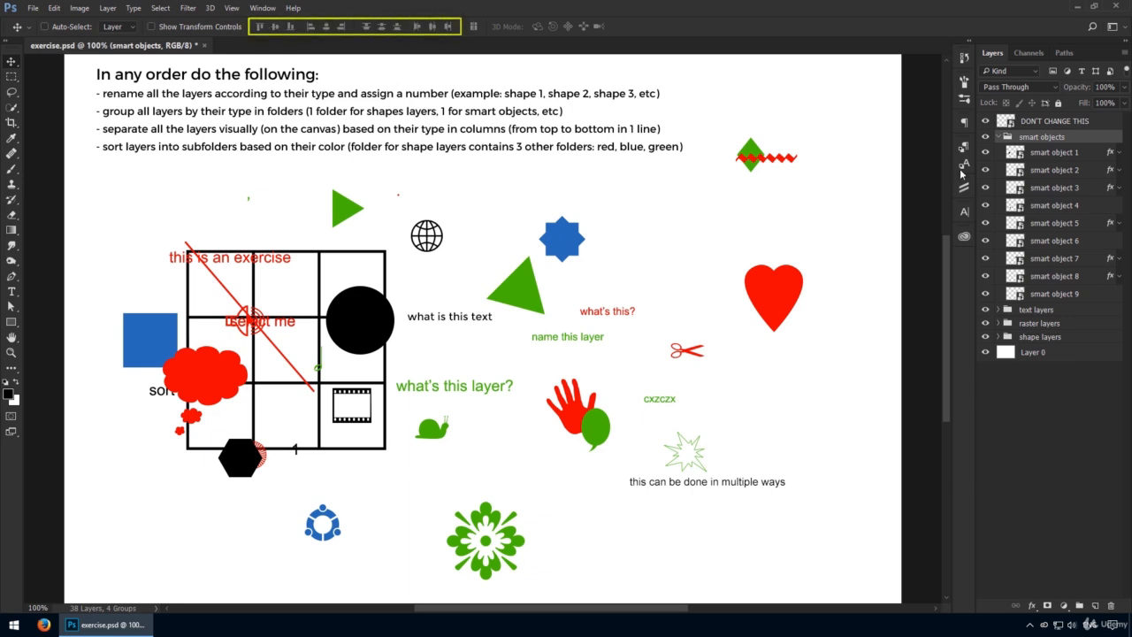
click(1046, 157)
shift+click(1073, 292)
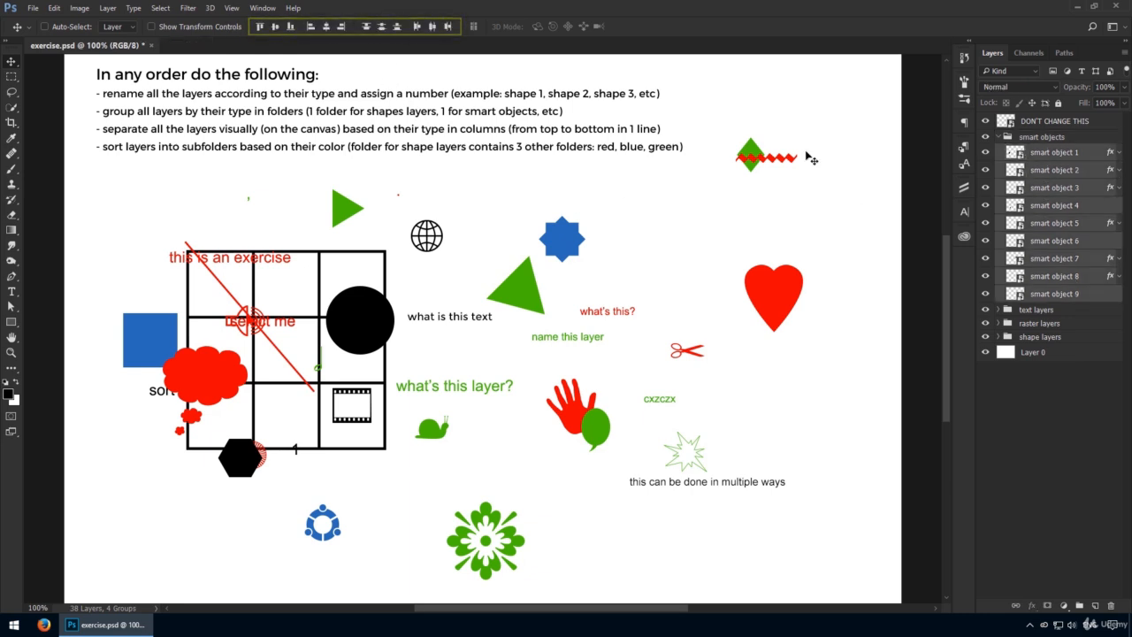
click(310, 29)
drag(313, 280, 237, 273)
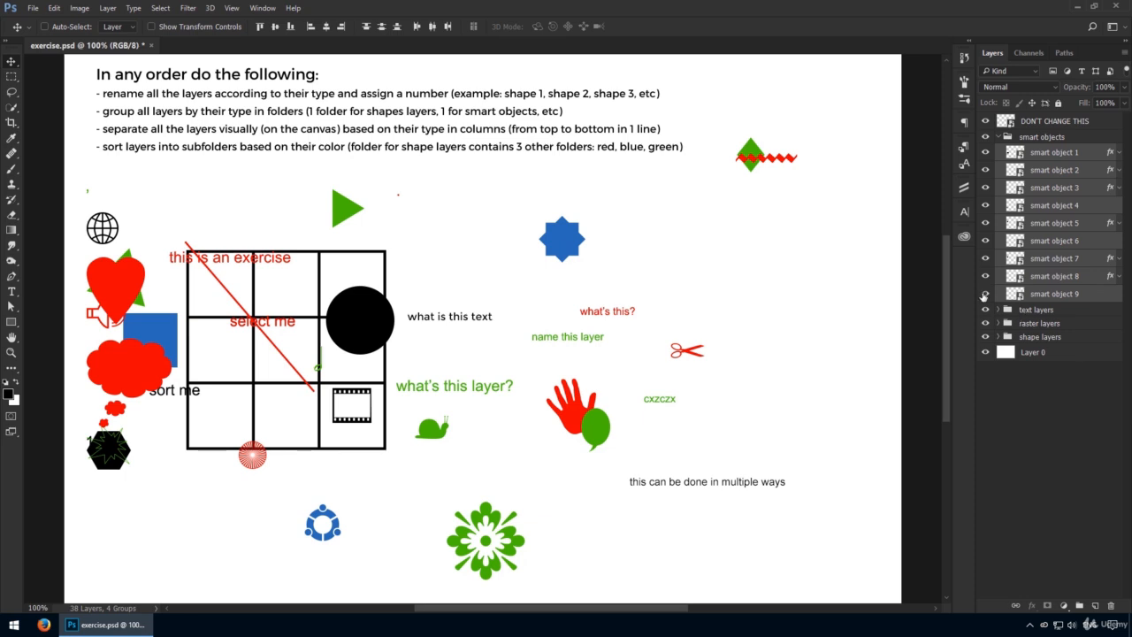
Step: Distribute the smart objects vertically, with smart object 9 moved down near the canvas's bottom edge, and collapse their group
click(392, 33)
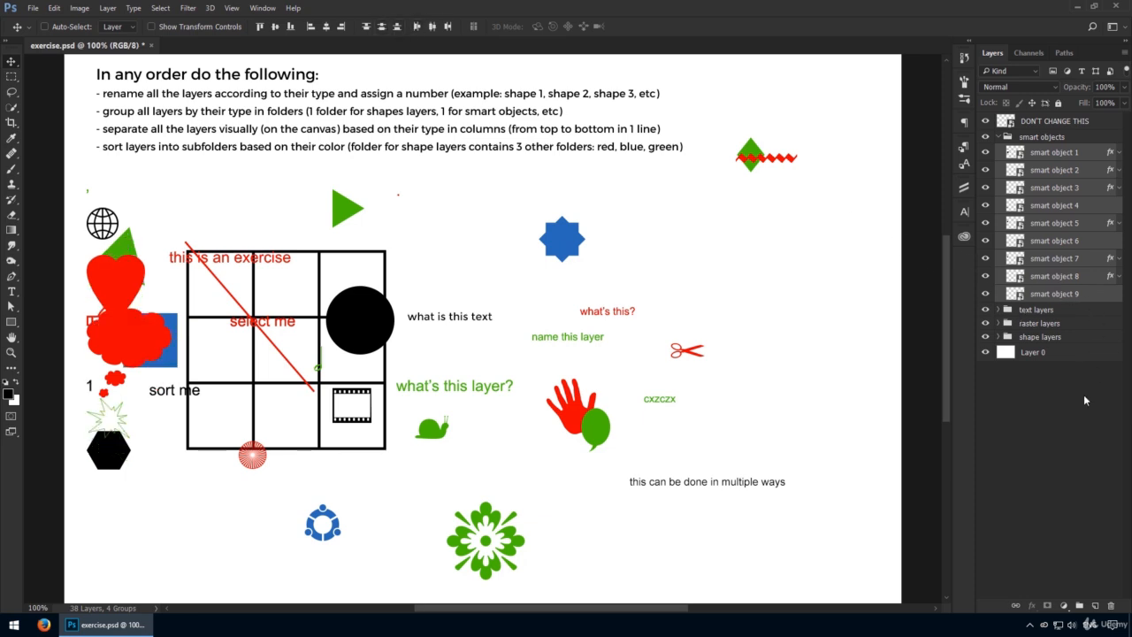
click(1059, 296)
drag(394, 369, 398, 552)
shift+click(1047, 154)
click(384, 31)
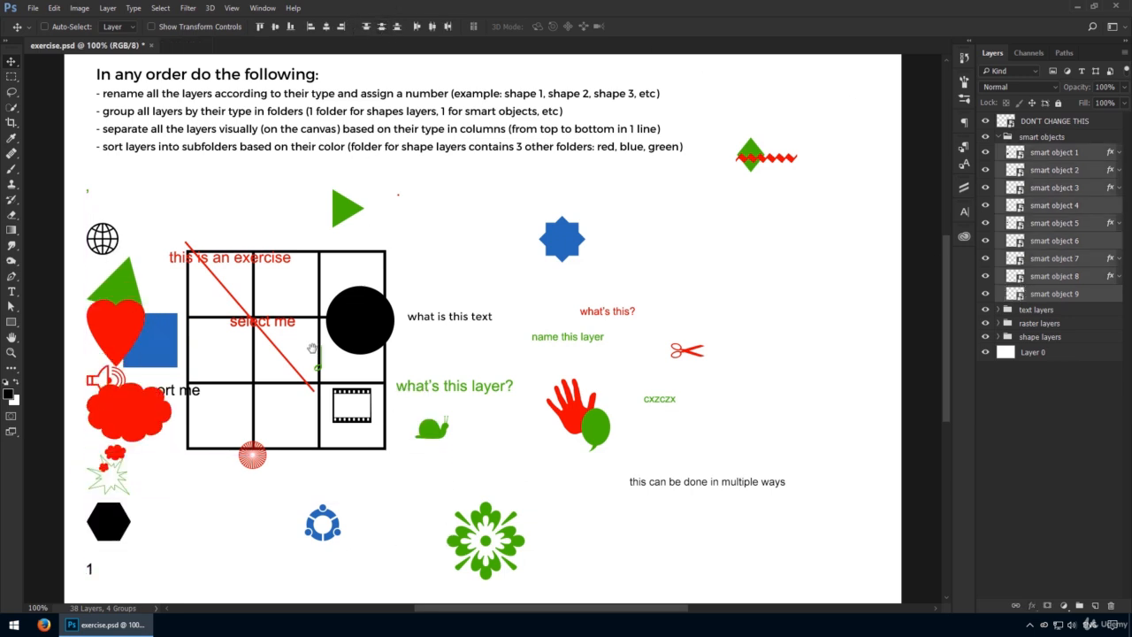
scroll(654, 263, down, 2)
click(1026, 137)
click(998, 137)
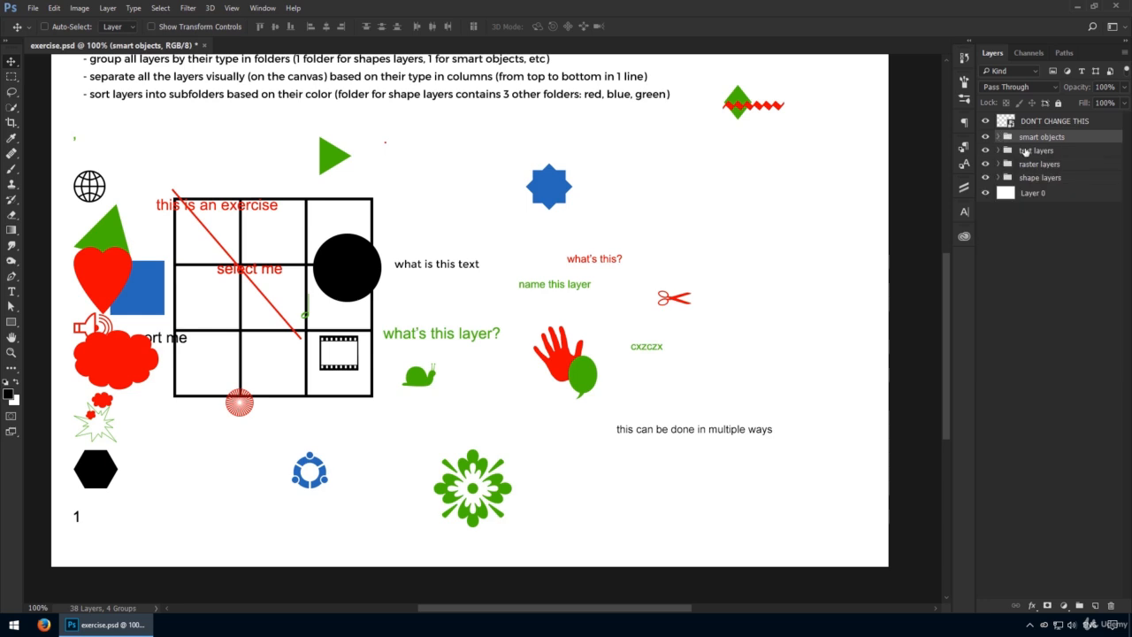
Step: Align text 1 through text 9 by their left edges and move them into a second column beside the smart objects
click(1034, 150)
click(999, 150)
shift+click(1056, 309)
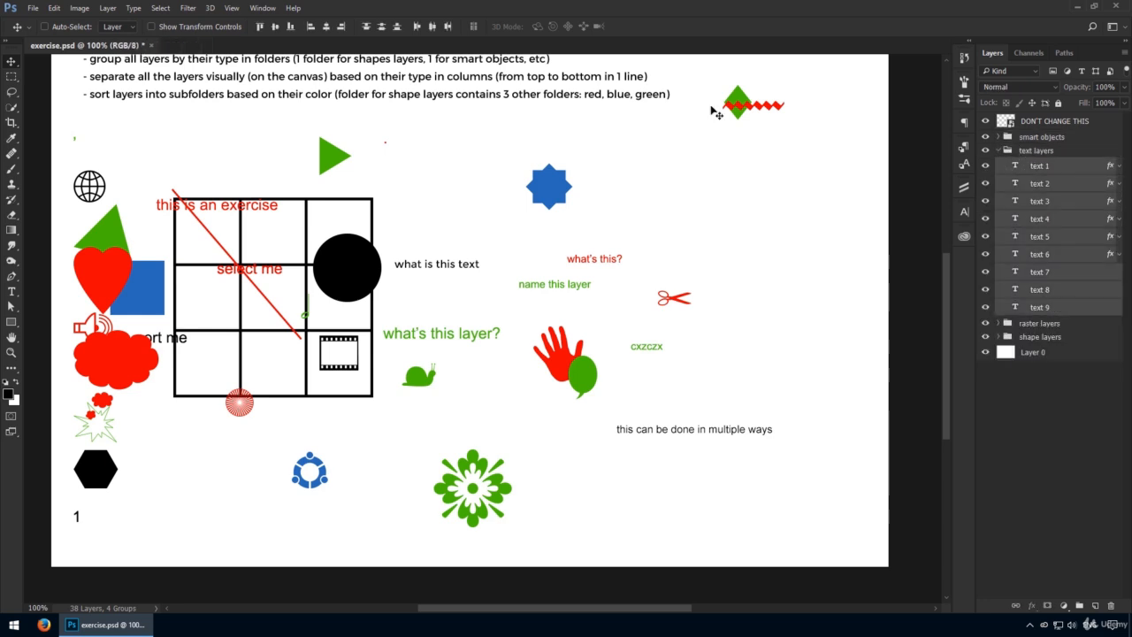
click(315, 28)
drag(232, 196, 292, 197)
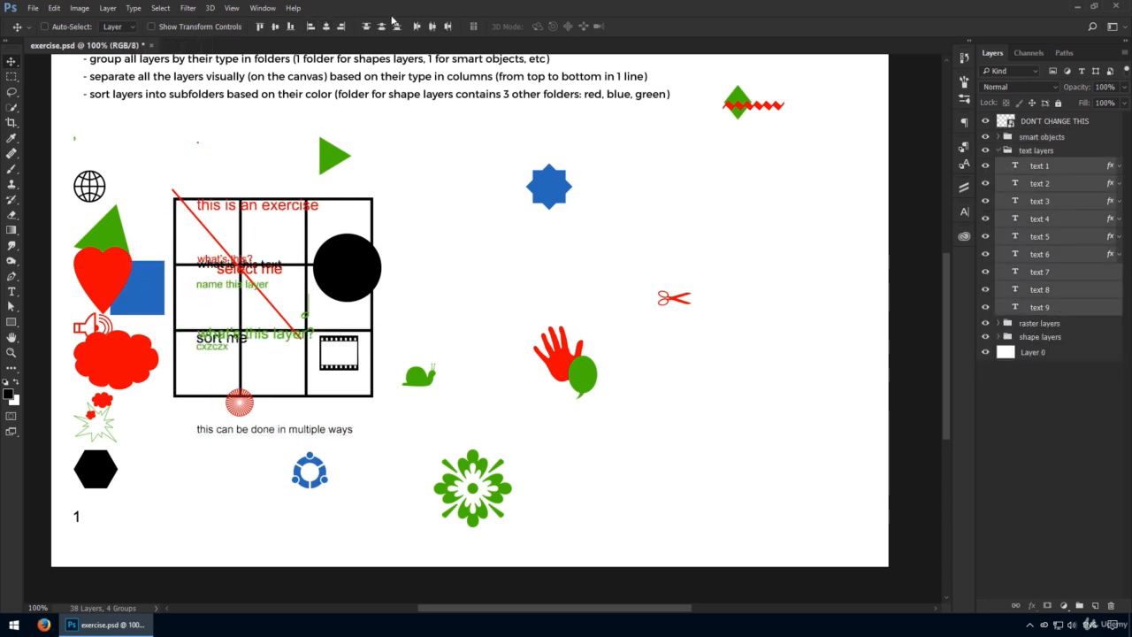
Step: Distribute the text layers vertically, with text 9 moved down near the canvas's bottom edge, and collapse their group
click(386, 27)
click(1052, 306)
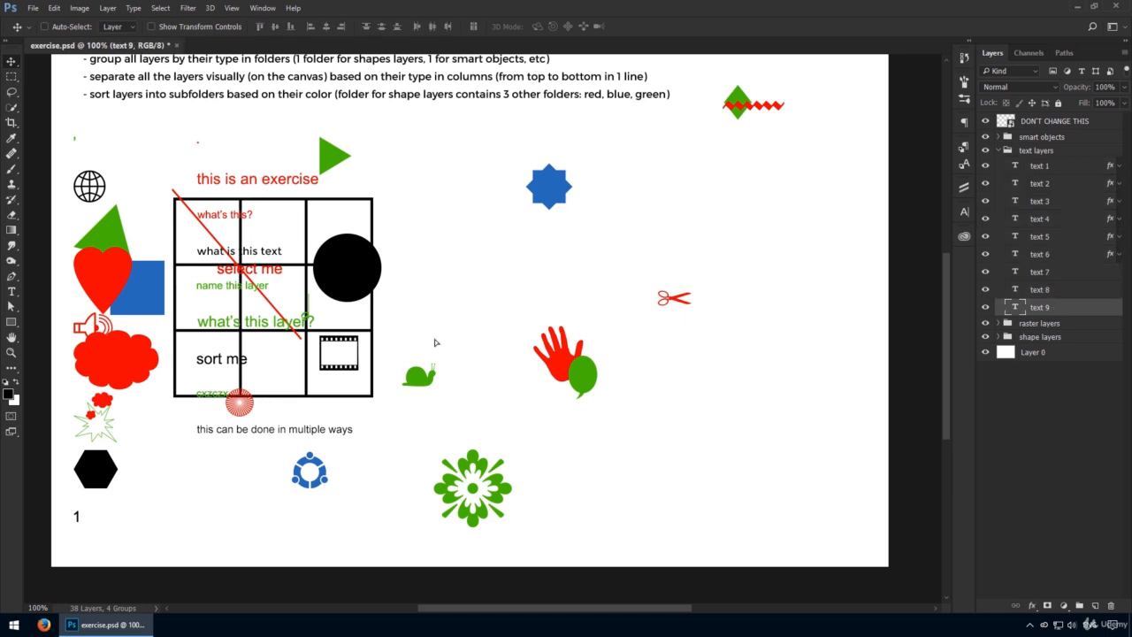
drag(434, 341, 435, 521)
shift+click(1022, 166)
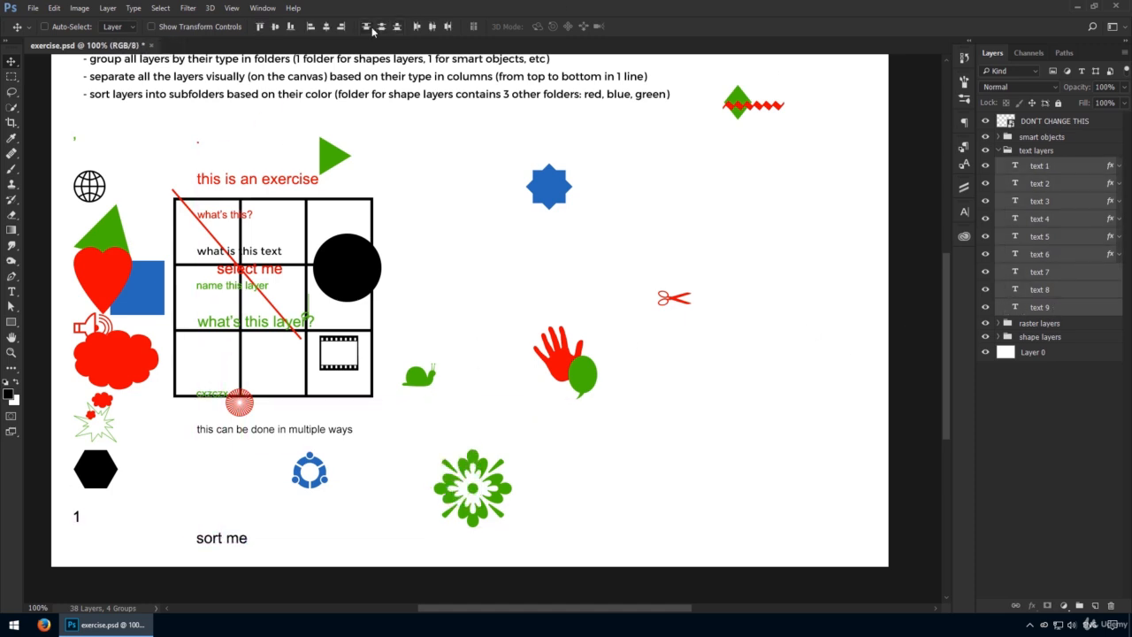
click(371, 27)
click(998, 151)
Step: Align raster 1 through raster 9 by their left edges and move them into a third column beyond the text layers
click(1030, 164)
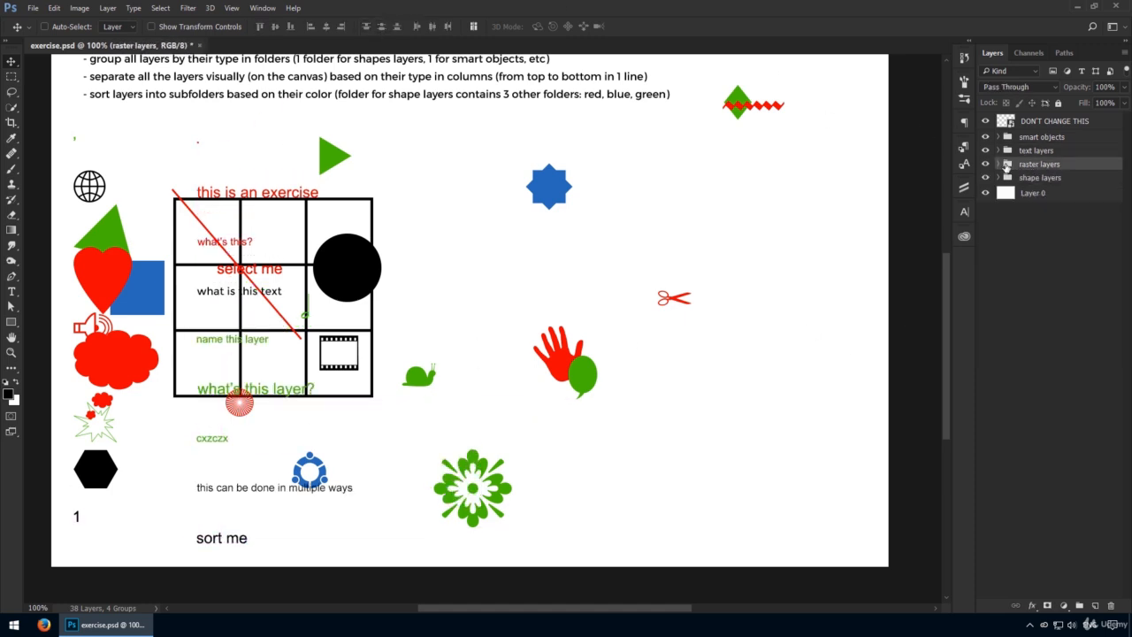
click(999, 163)
click(1042, 180)
shift+click(1053, 322)
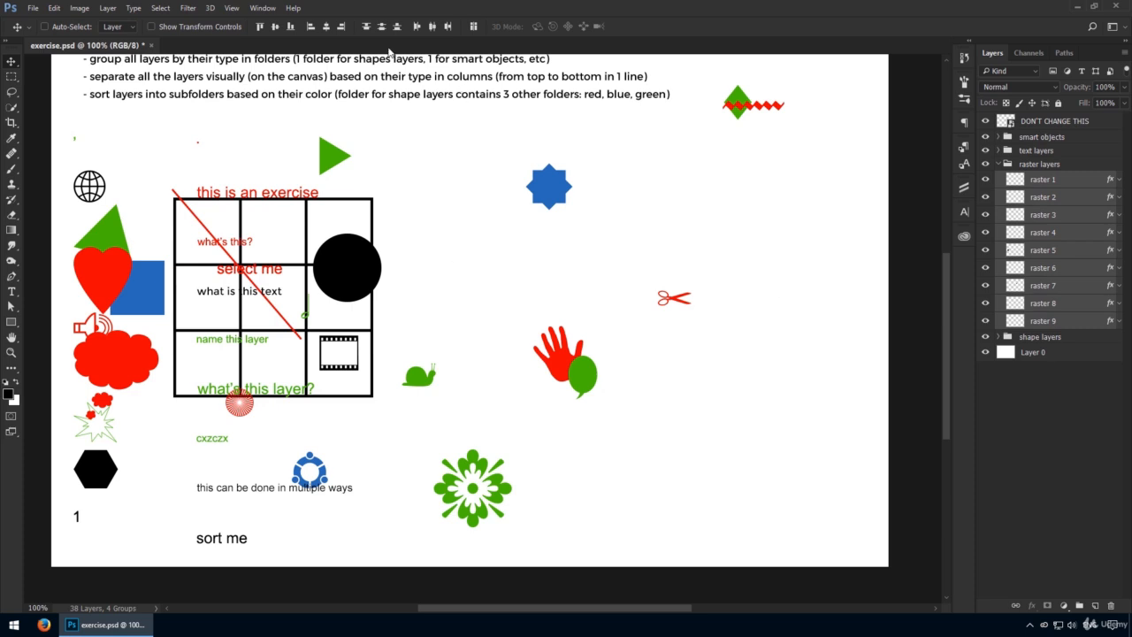
click(310, 26)
drag(306, 116, 636, 116)
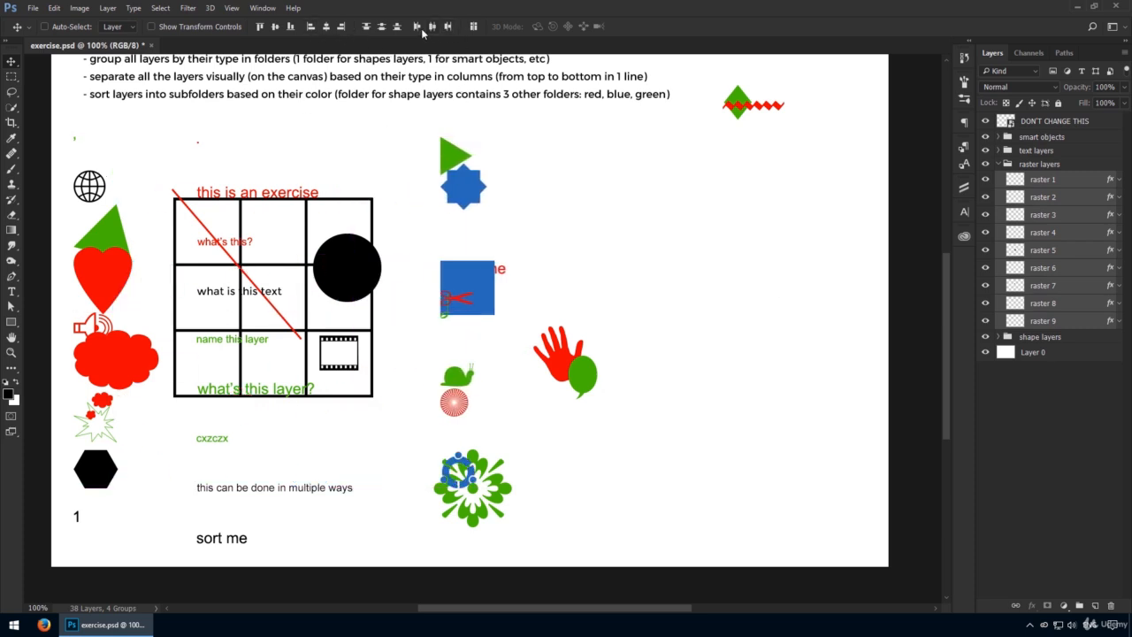
Step: Distribute the raster layers vertically, with raster 1 moved down to the canvas's bottom edge, and select their group
click(384, 29)
click(1052, 179)
drag(579, 352, 570, 424)
shift+click(1090, 324)
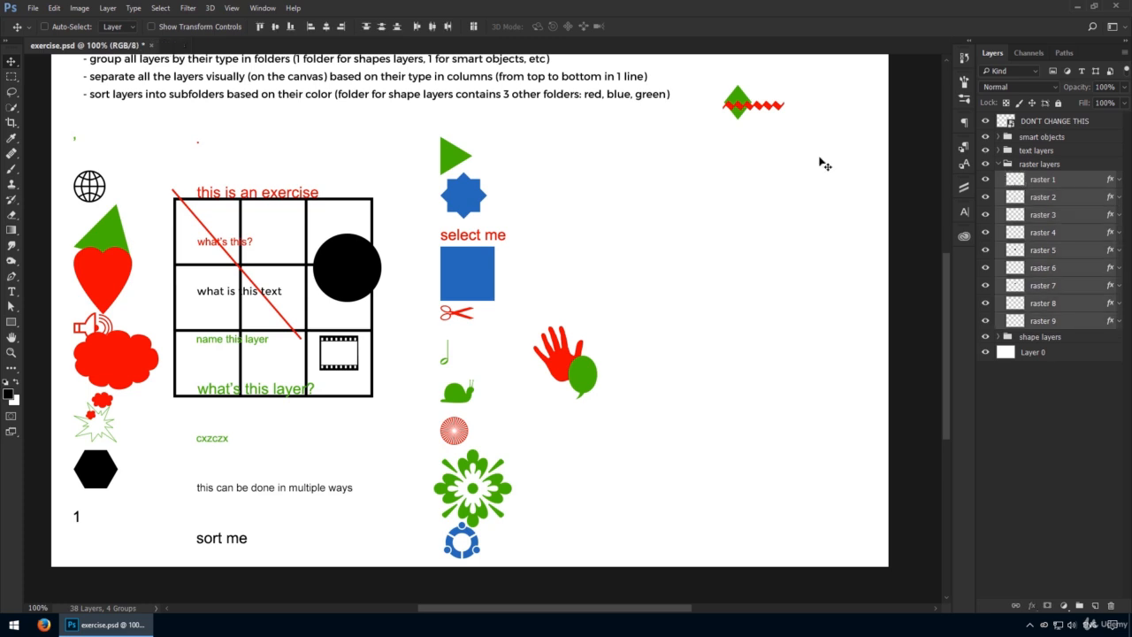
click(382, 29)
click(1010, 166)
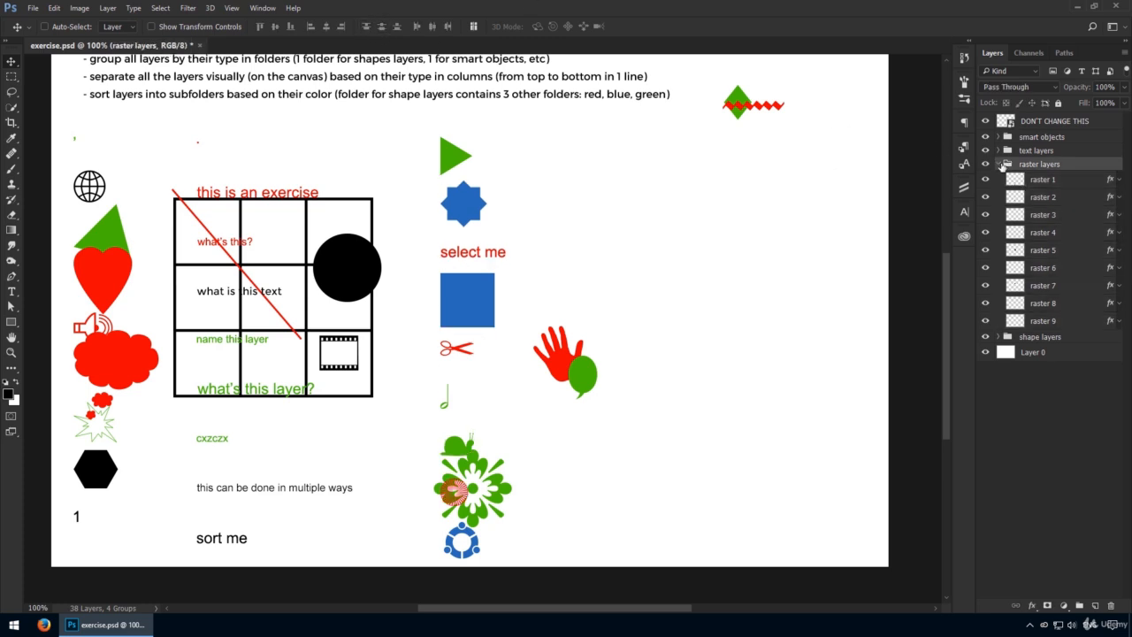
Step: Align shape 1 through shape 9 by their left edges and move them into a fourth column beyond the raster layers
click(998, 164)
click(1001, 179)
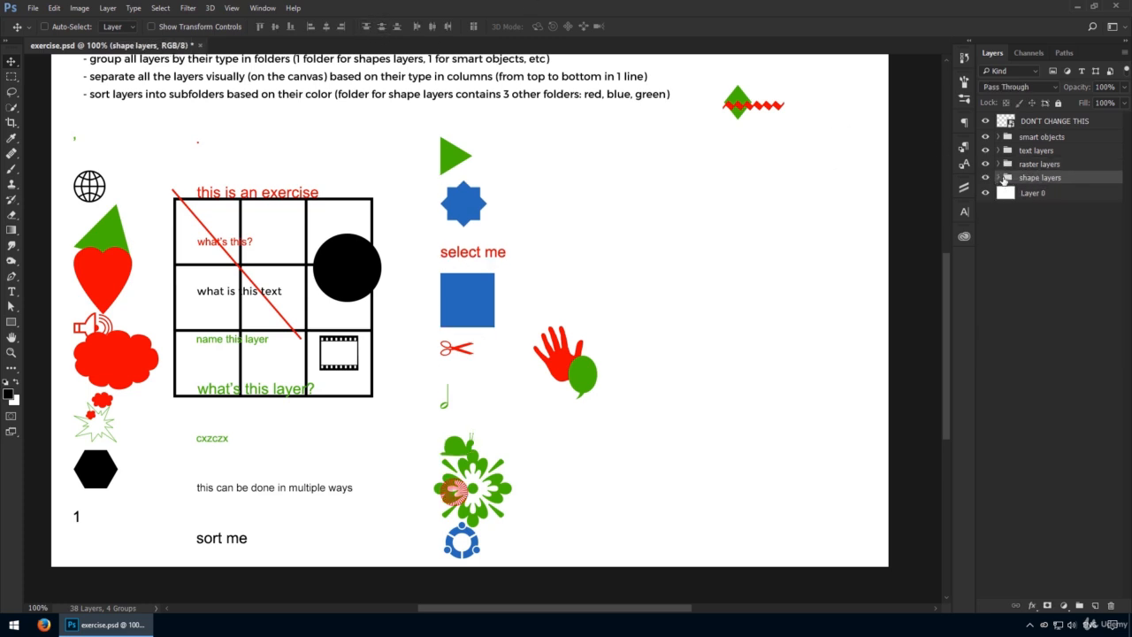
click(998, 178)
click(1043, 193)
shift+click(1045, 334)
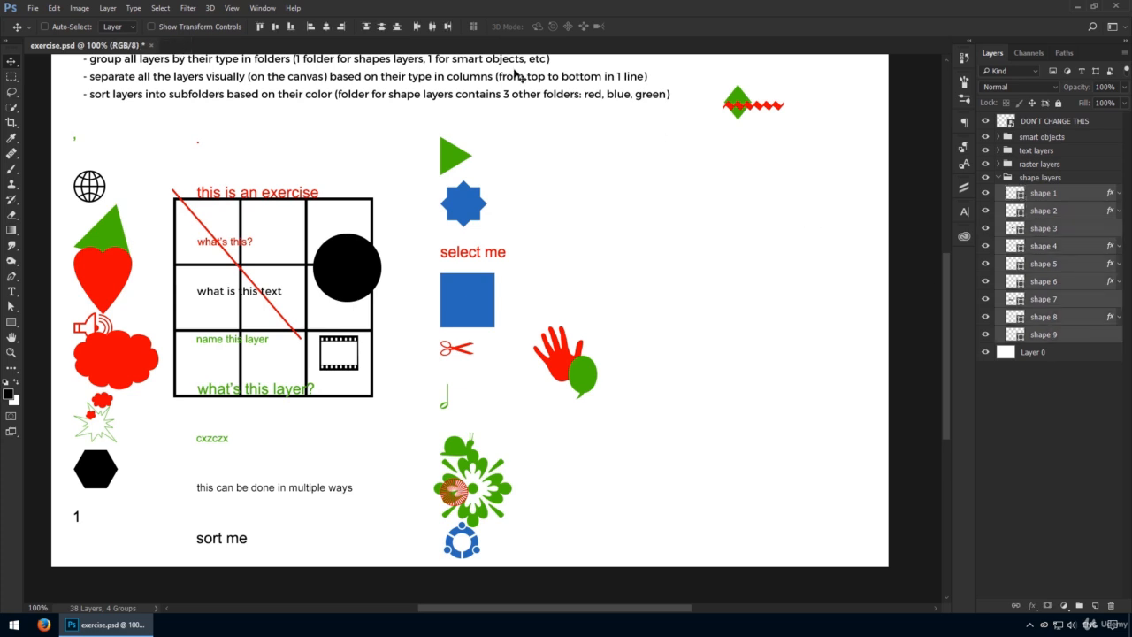
click(310, 28)
drag(255, 234, 680, 231)
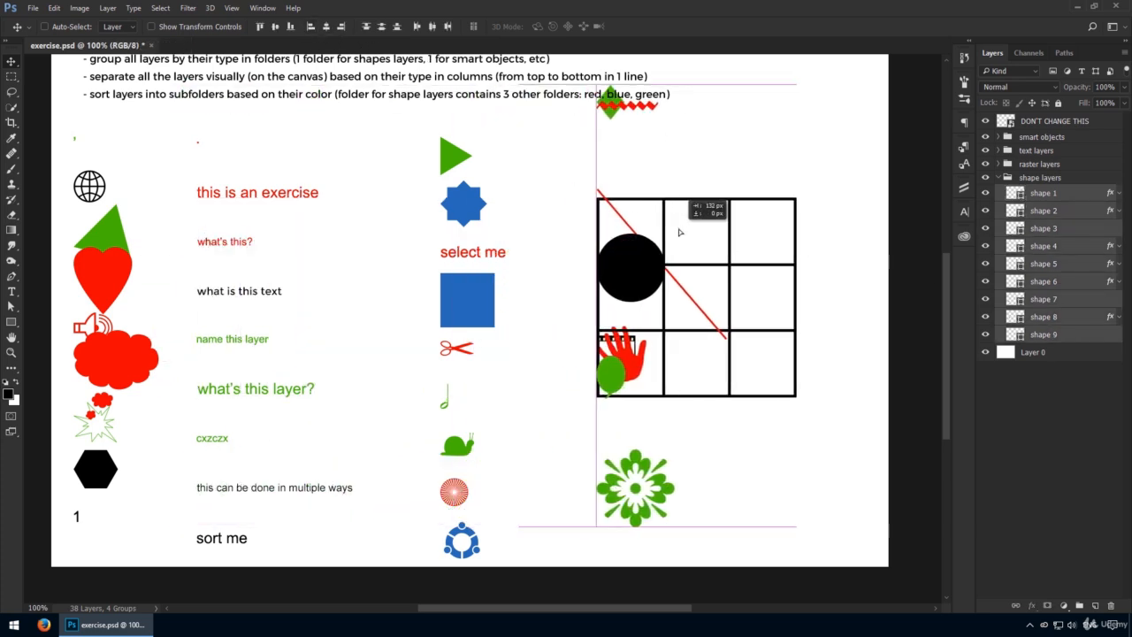
Step: Distribute the shape layers vertically, with the green diamond moved down below the instruction text, and collapse their group
click(394, 26)
ctrl+click(620, 109)
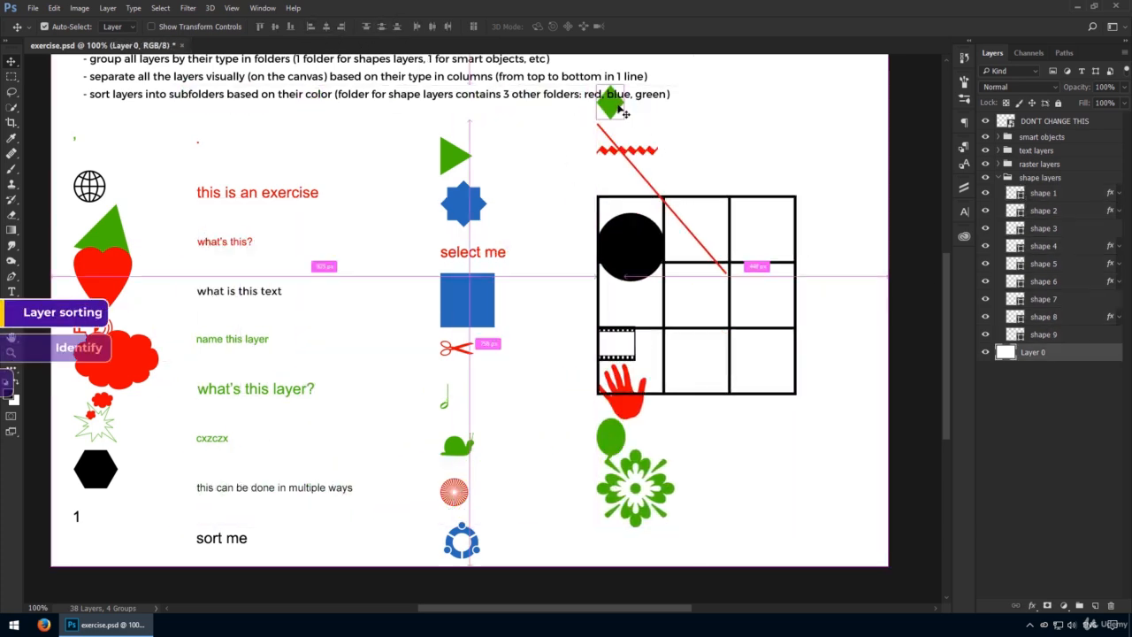
ctrl+click(616, 105)
drag(616, 105, 617, 140)
click(1036, 336)
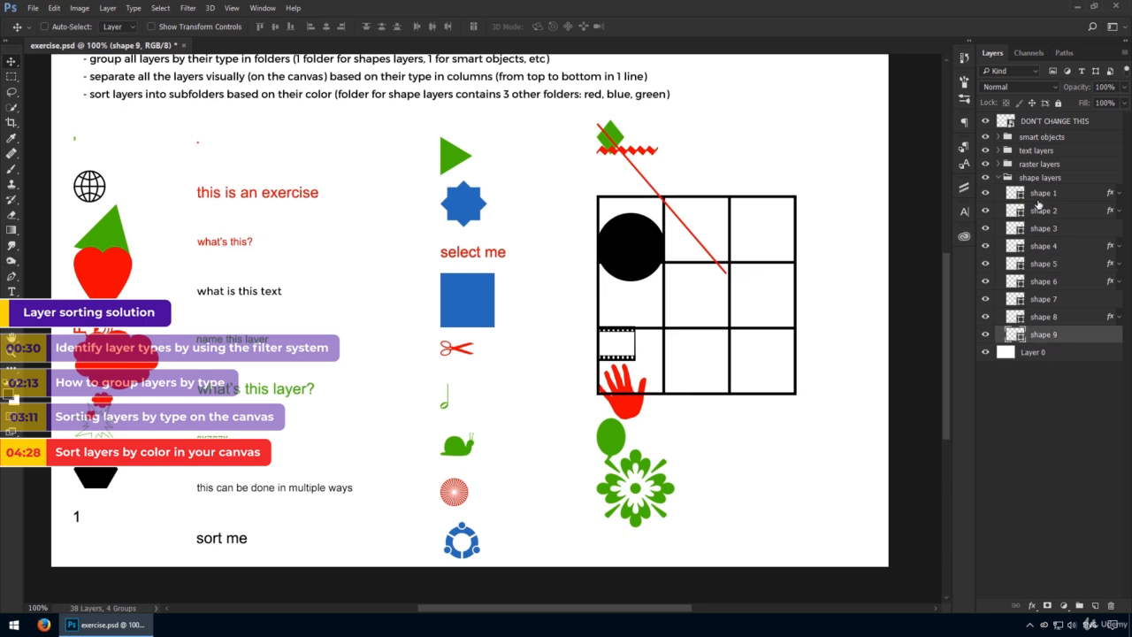
shift+click(1043, 194)
click(387, 28)
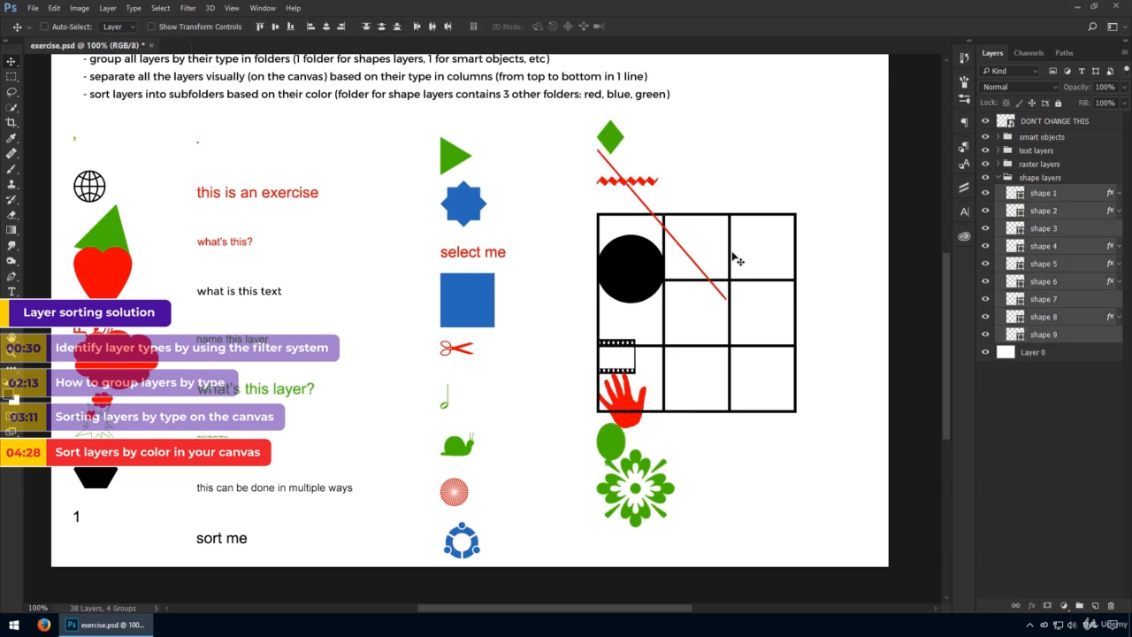
click(1013, 180)
click(999, 177)
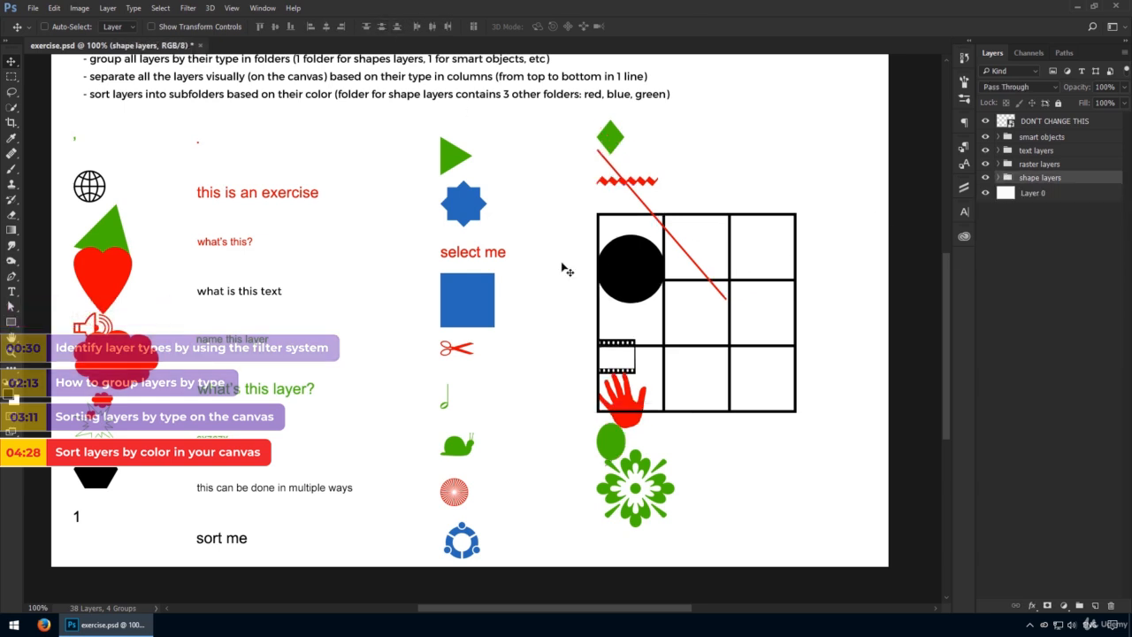
Step: Lock Layer 0, the white background layer, completely
click(1073, 196)
click(1057, 103)
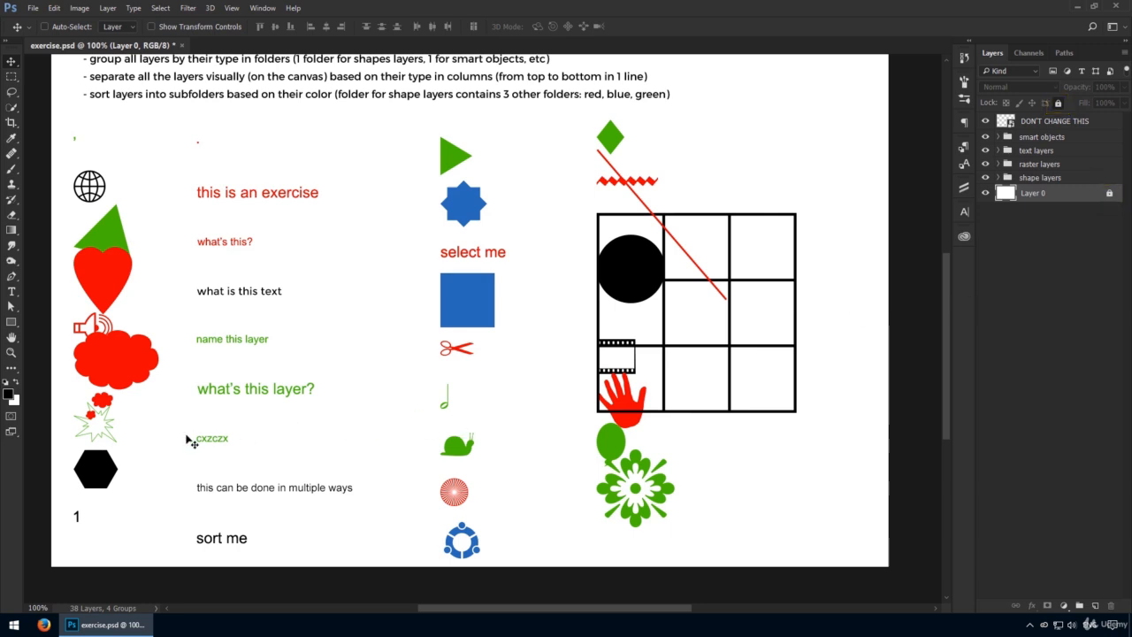
Step: Examine the tiny green comma and red dot heading the first two columns up close, selecting each one's layer
ctrl+click(196, 141)
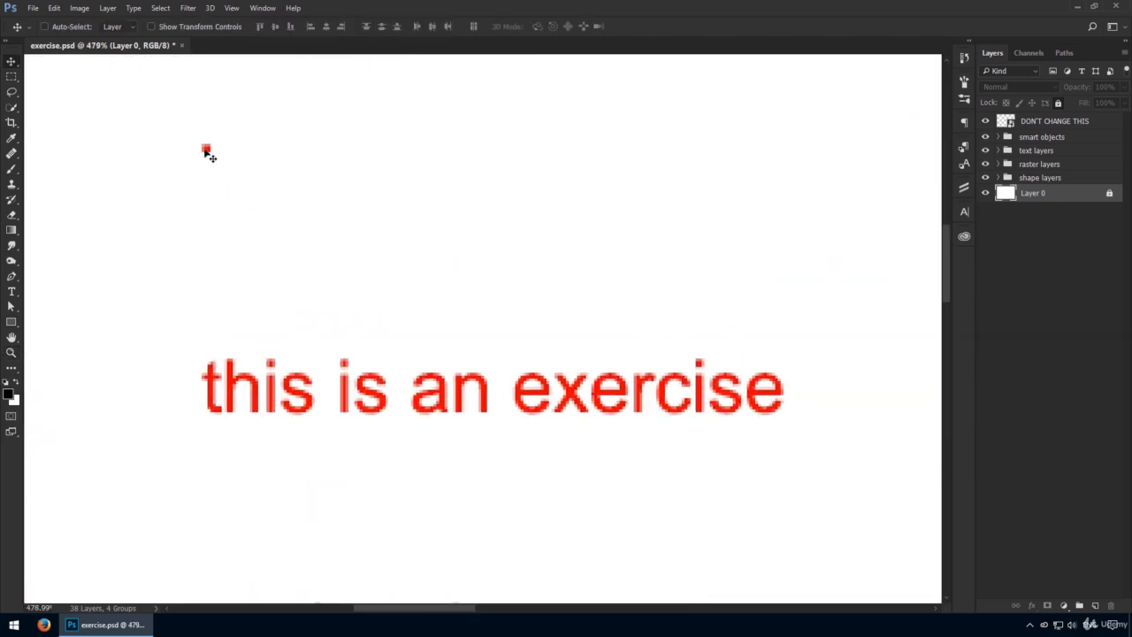
key(ctrl+1)
drag(419, 375, 284, 263)
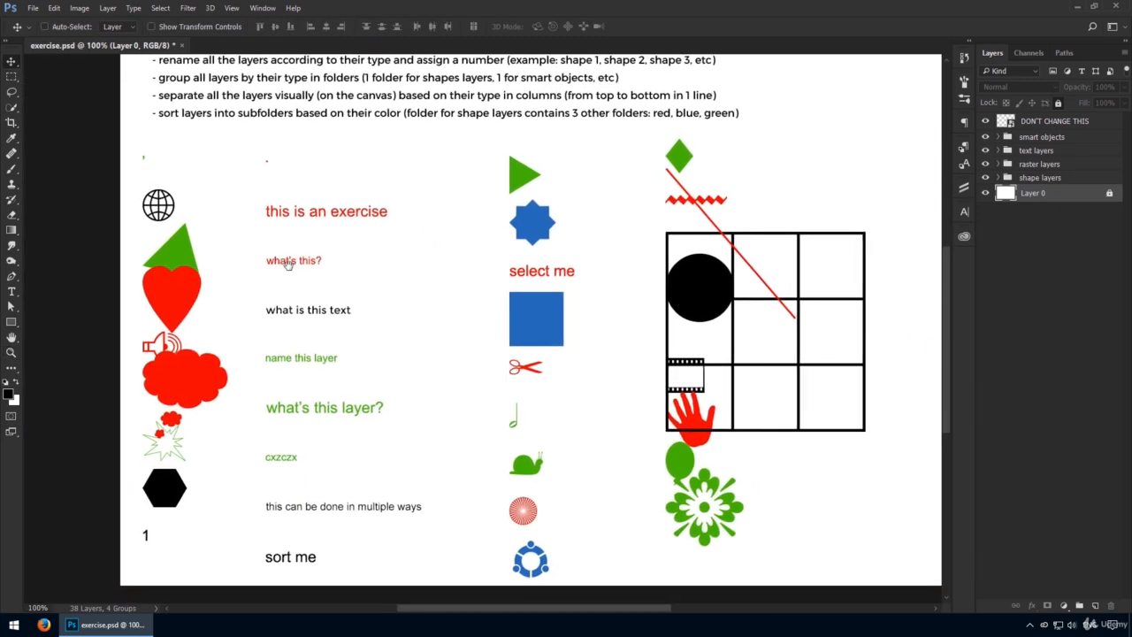
ctrl+click(138, 155)
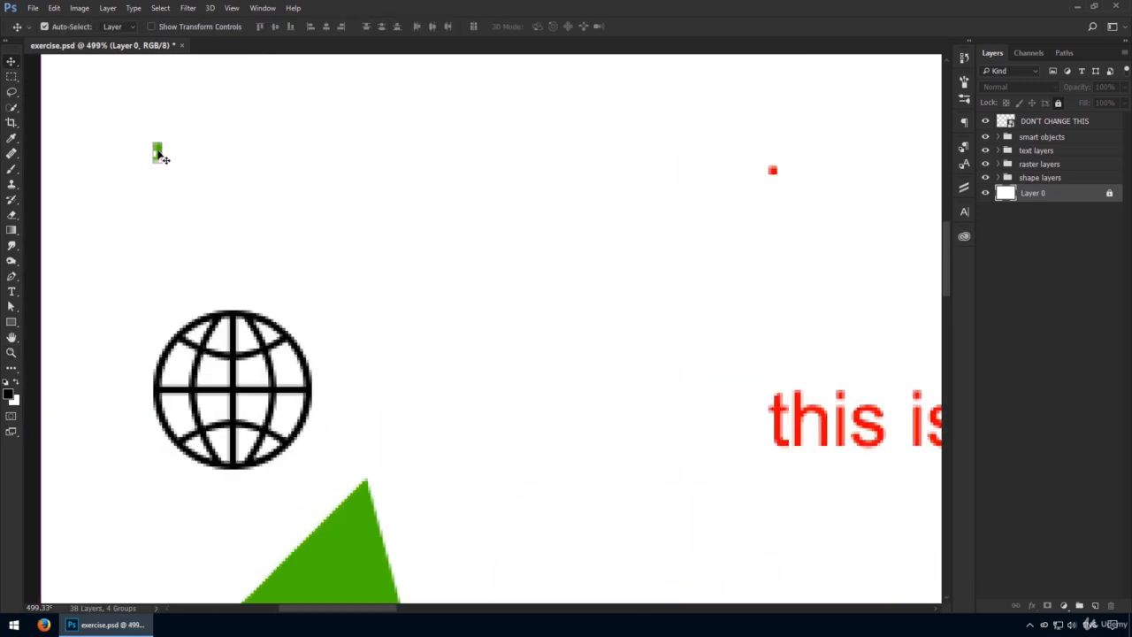
ctrl+click(157, 153)
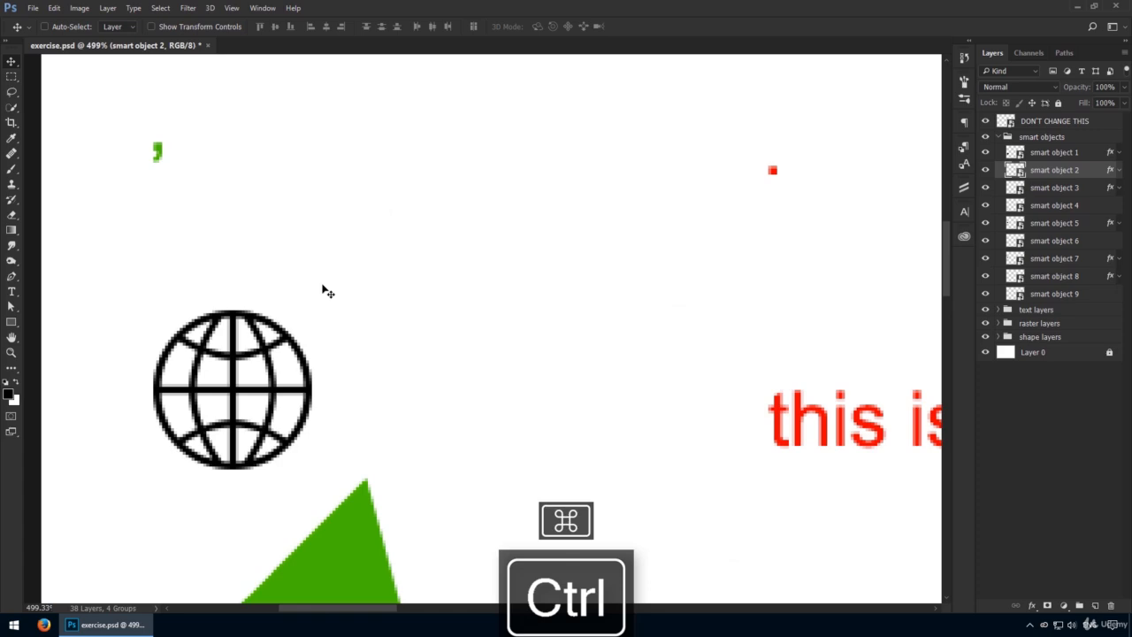
drag(677, 128, 800, 208)
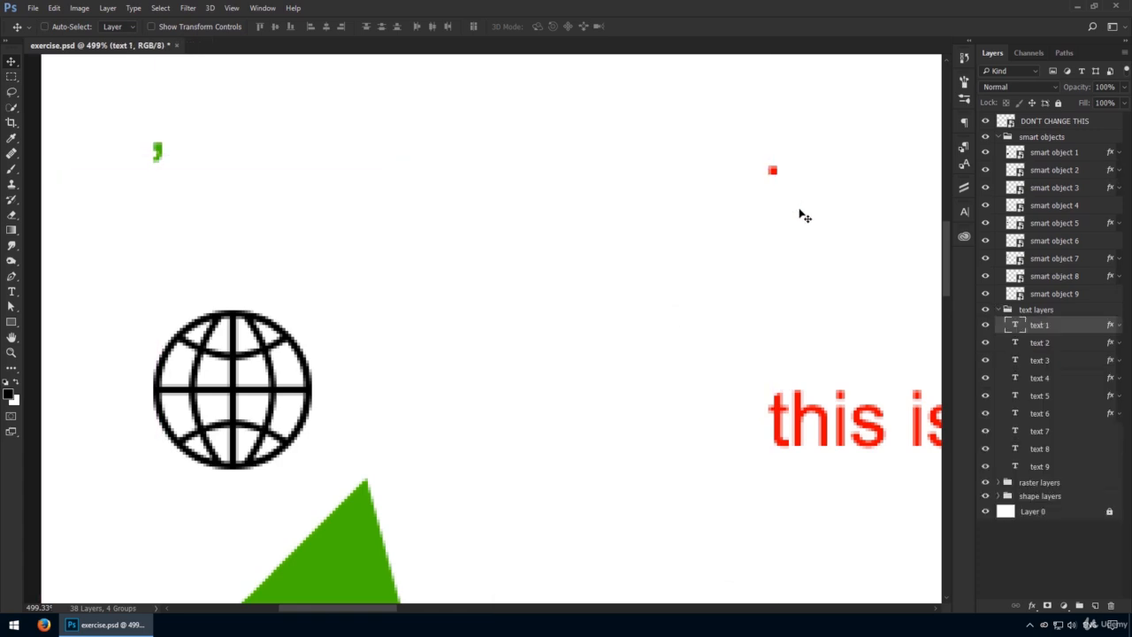
key(ctrl+1)
drag(677, 351, 405, 202)
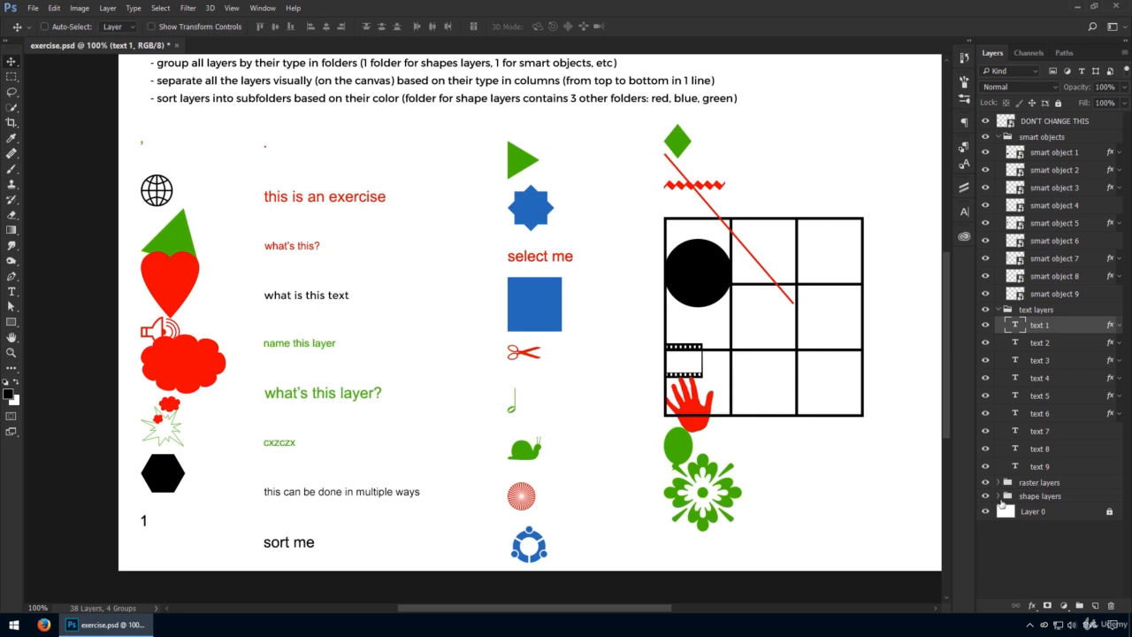
Step: Try moving the three red text layers as one area selection made from the locked background, and undo the move
click(1061, 513)
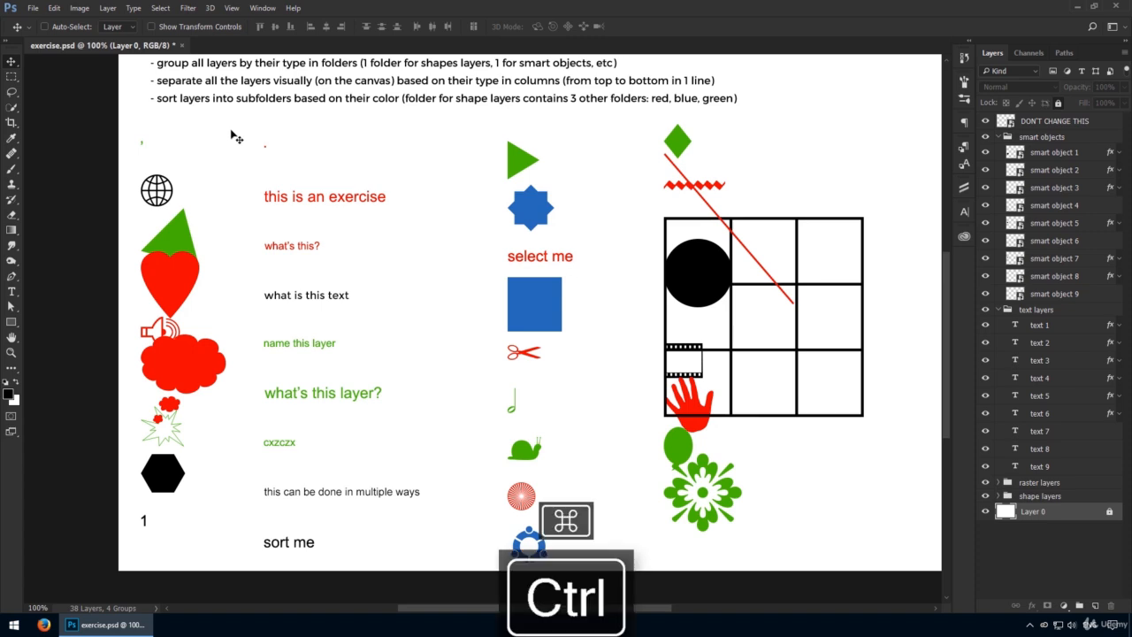
drag(229, 129, 380, 263)
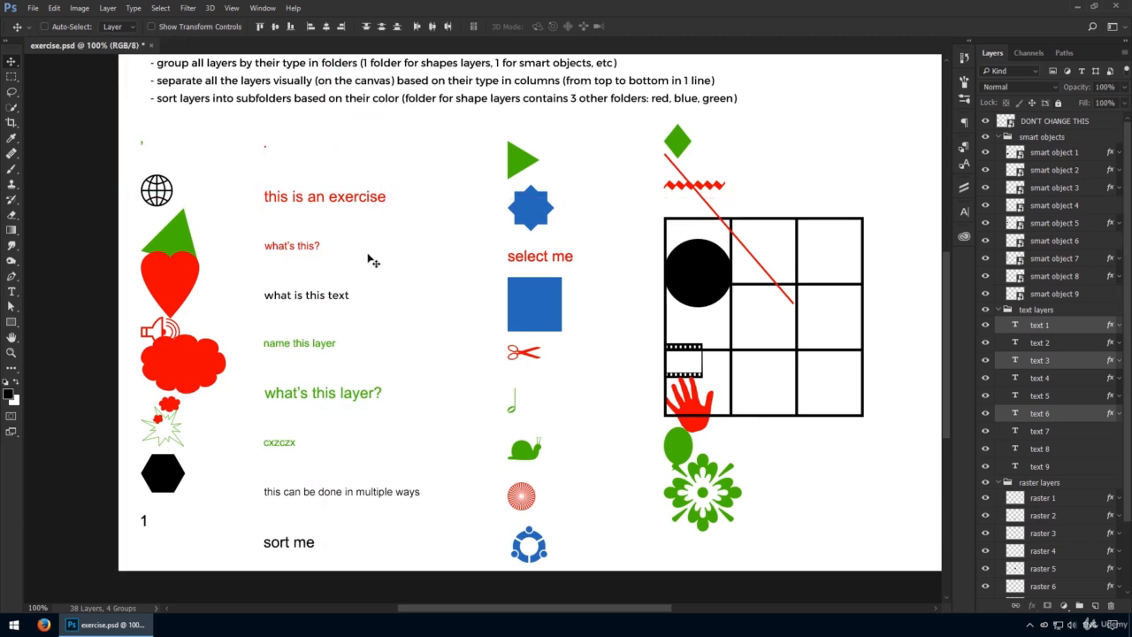
drag(348, 241, 380, 218)
key(ctrl+z)
Step: Group the red dot, "this is an exercise" and "what's this?" text layers into a subfolder named red
ctrl+click(365, 199)
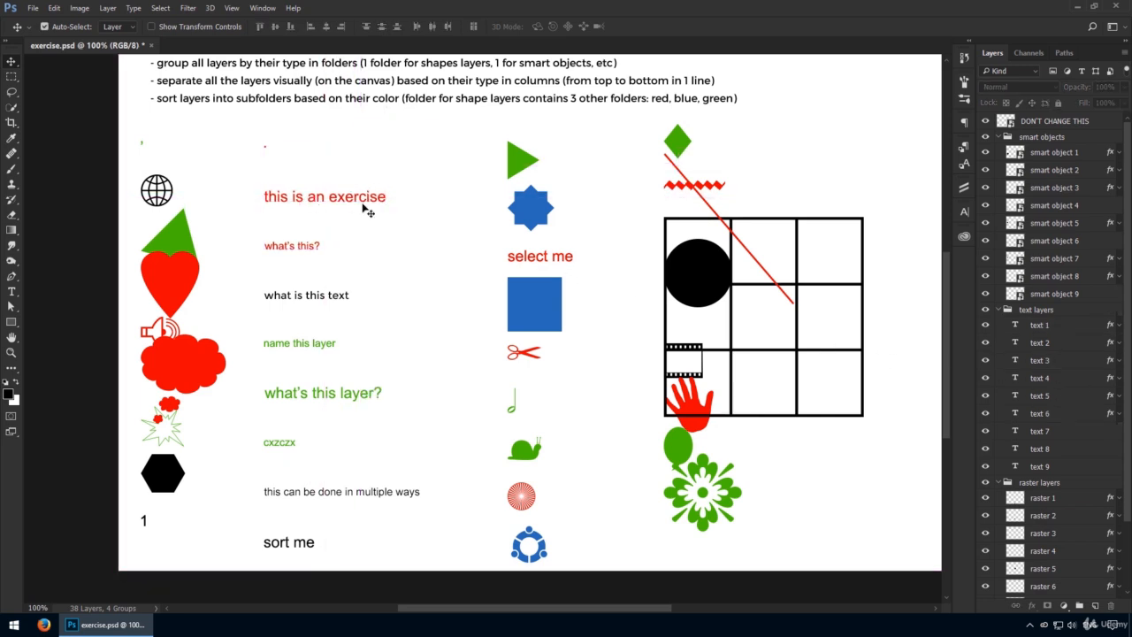
ctrl+shift+click(310, 246)
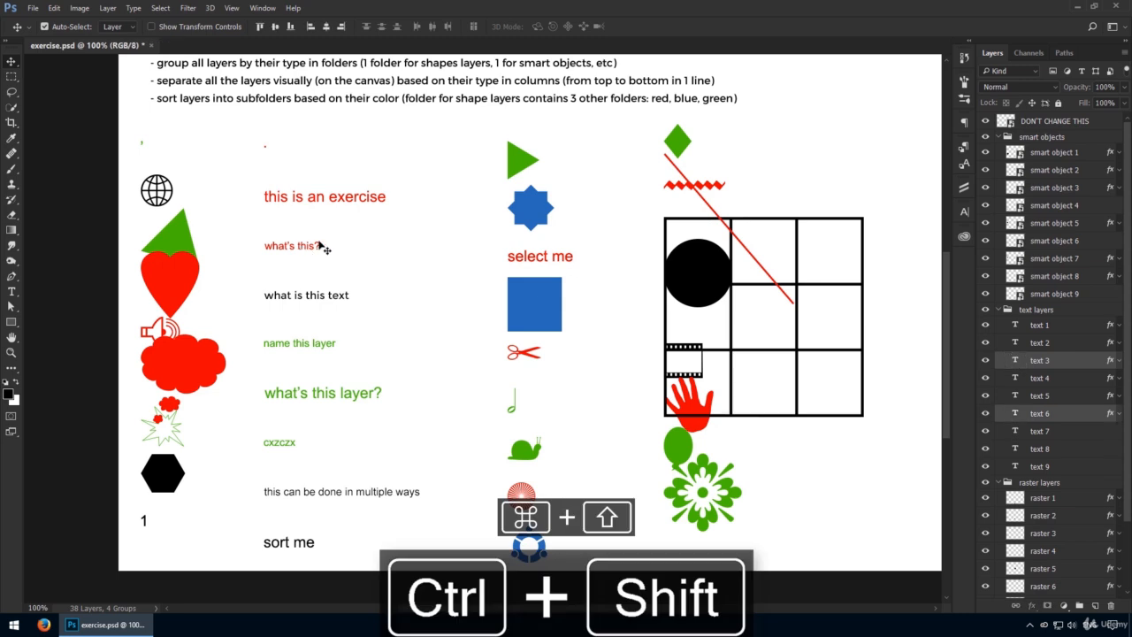
ctrl+shift+click(264, 145)
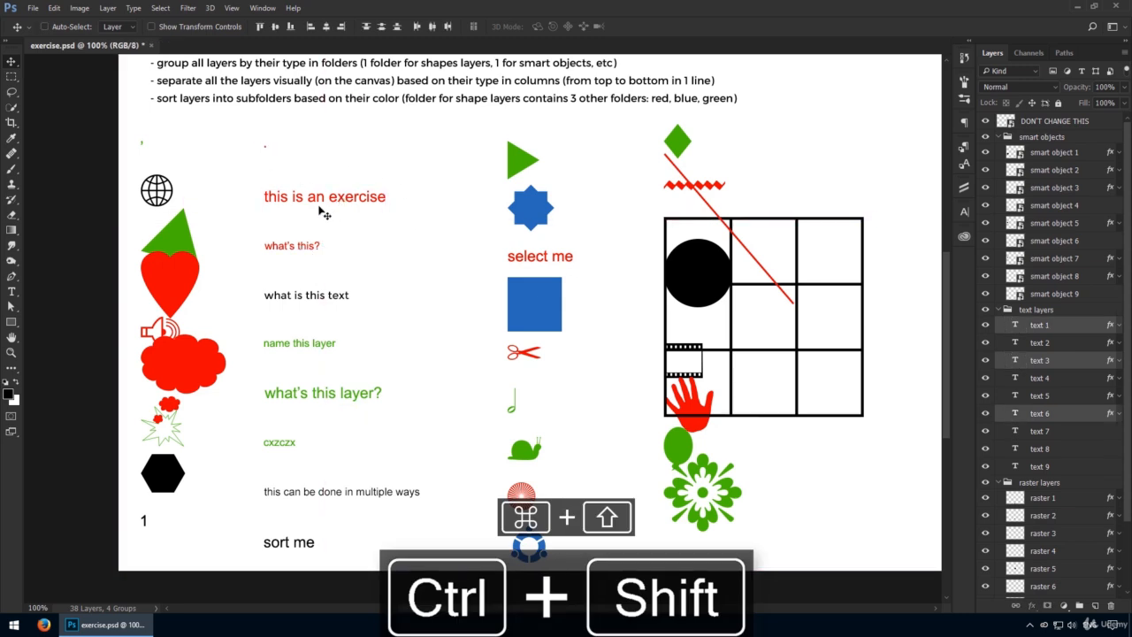
drag(320, 208, 372, 225)
key(ctrl+z)
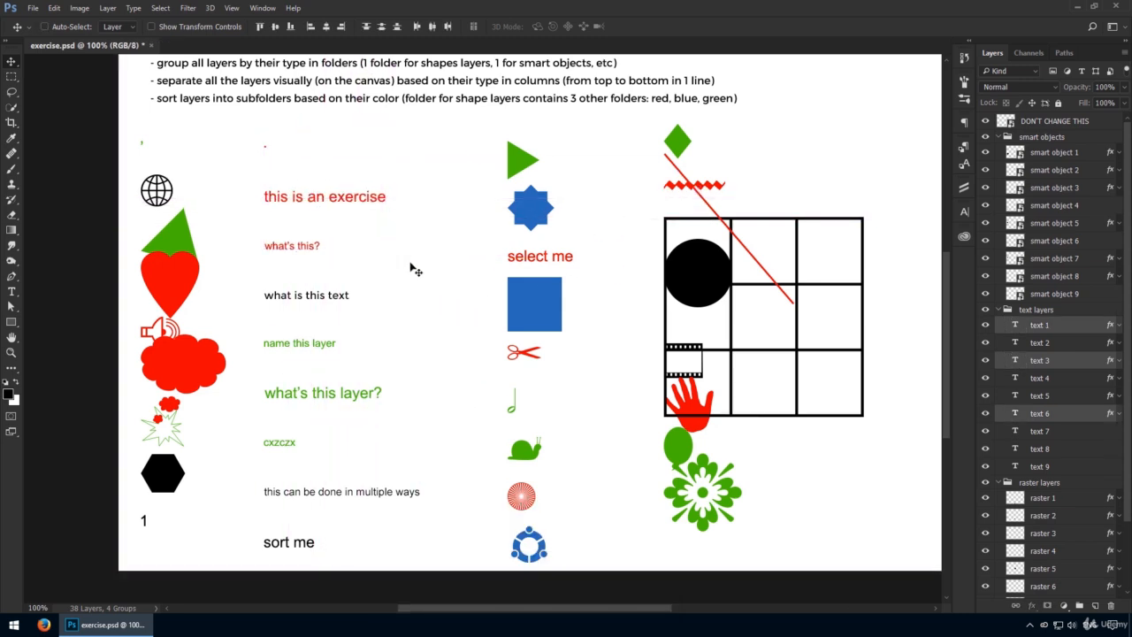
key(ctrl+g)
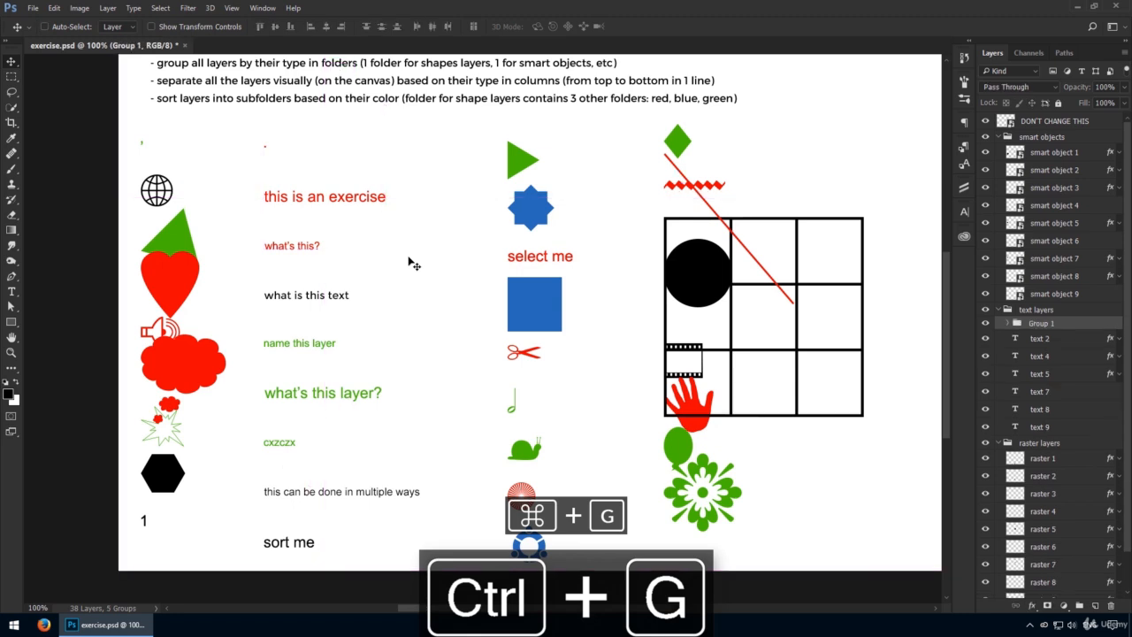
text(red)
key(Return)
Step: Group the black texts "what is this text", "this can be done in multiple ways" and "sort me" into a subfolder named black
ctrl+click(328, 298)
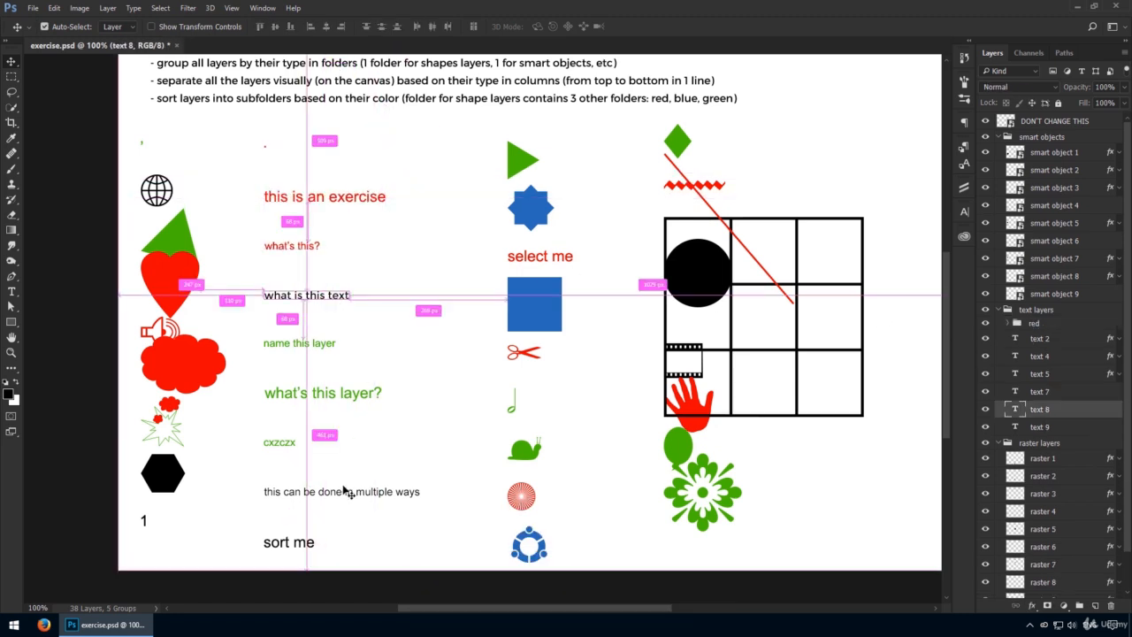
ctrl+shift+click(289, 488)
ctrl+shift+click(309, 544)
key(ctrl+g)
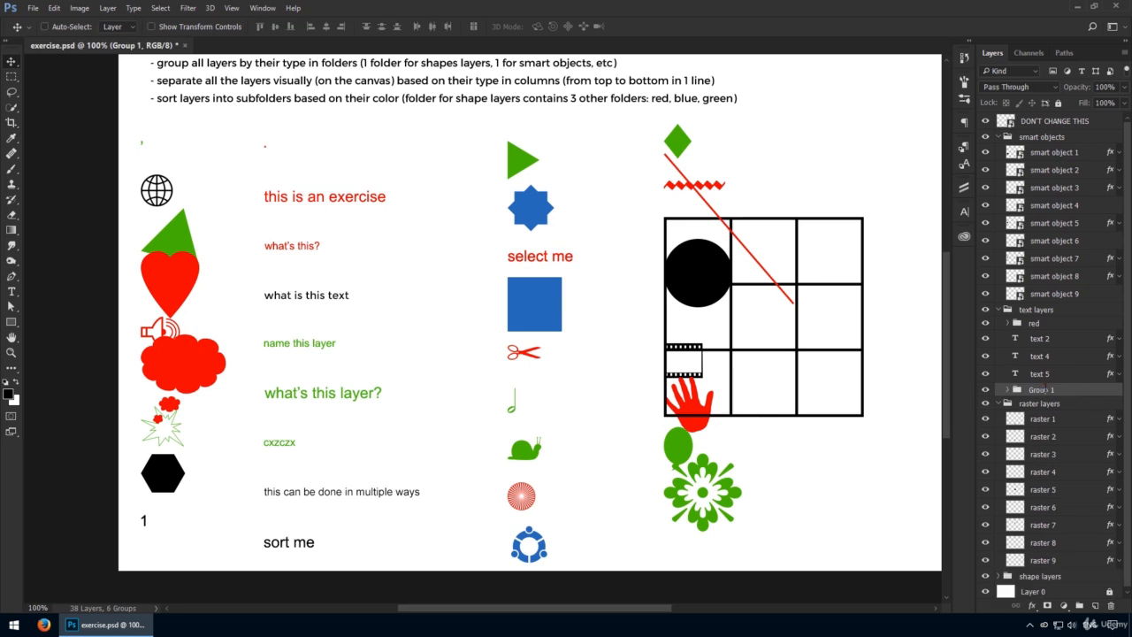
double_click(1036, 389)
text(black)
Step: Group the green text layers text 2, text 4 and text 5 into a subfolder named green
click(1060, 374)
shift+click(1039, 338)
key(ctrl+g)
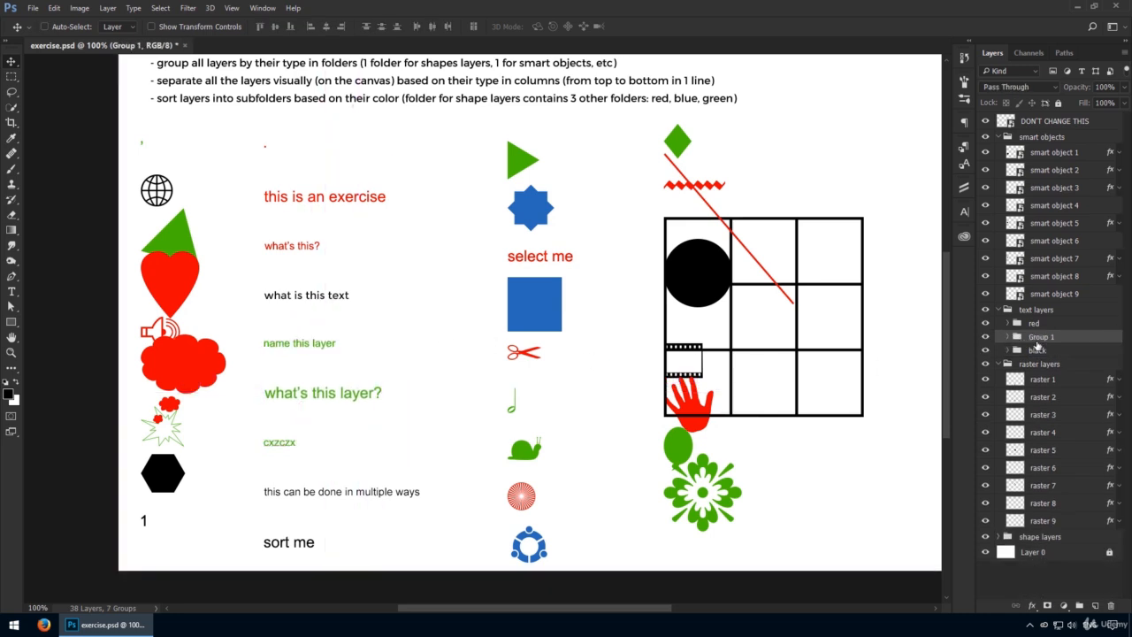
double_click(1040, 338)
text(green)
key(Return)
Step: Group the red smart objects 1, 5 and 8 into a subfolder named red
ctrl+click(188, 284)
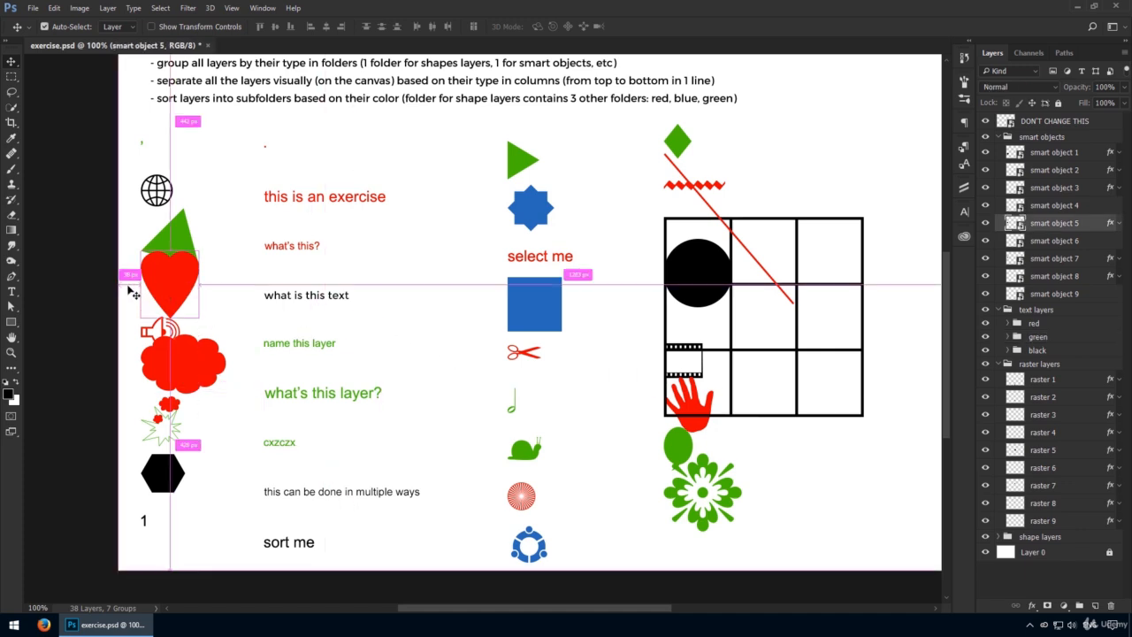
drag(128, 286, 271, 358)
key(ctrl+z)
key(ctrl+g)
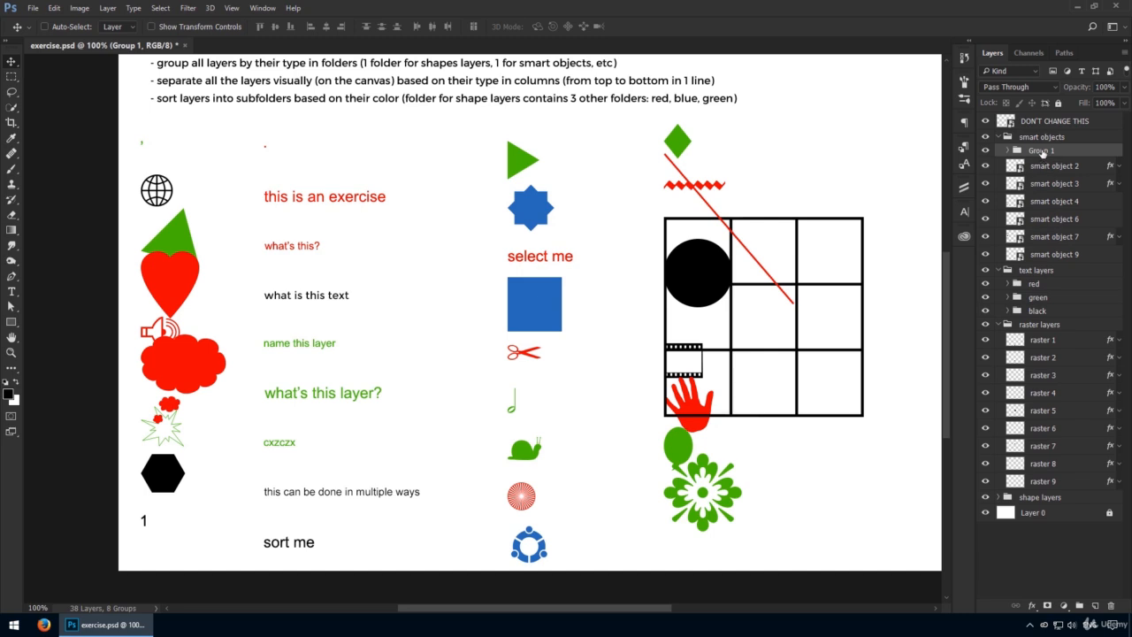
double_click(1041, 152)
text(red)
key(Return)
Step: Group the black globe, hexagon and number 1 smart objects into a subfolder named black
drag(190, 181, 104, 186)
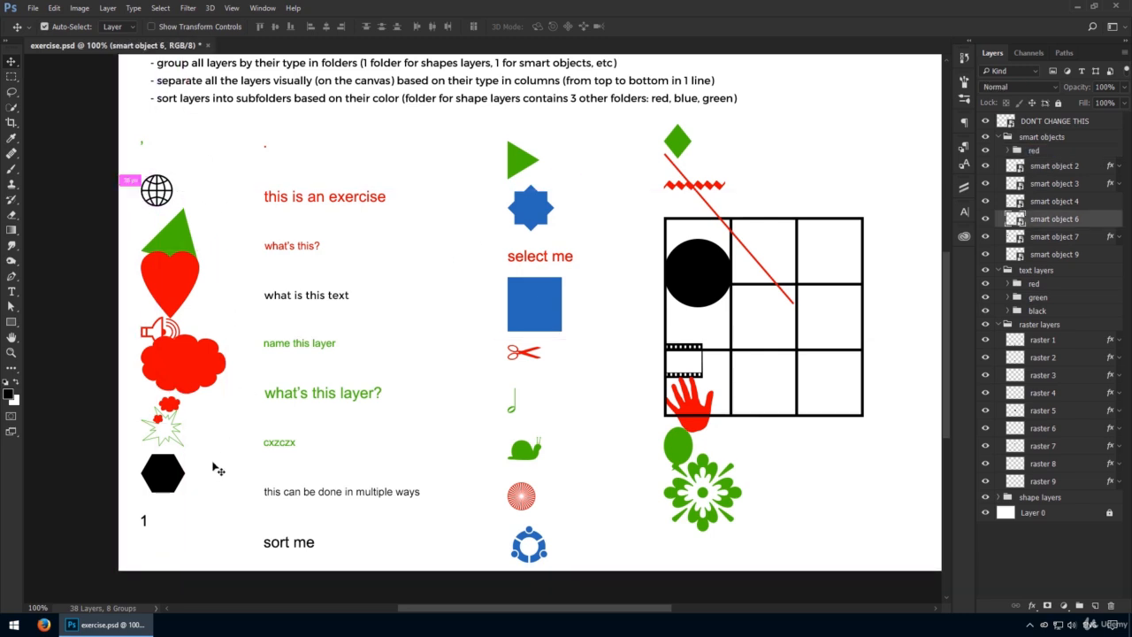
drag(203, 475, 135, 543)
key(ctrl+g)
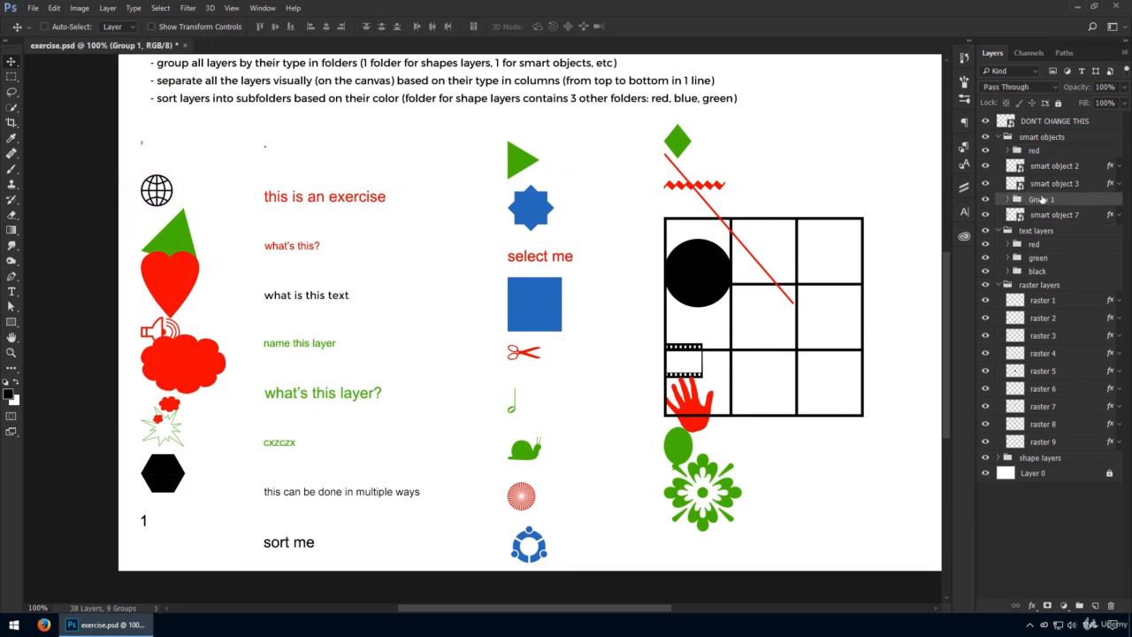
double_click(1041, 199)
text(black)
key(Return)
Step: Group the green smart objects 2, 3 and 7 into a subfolder named green
click(1072, 166)
ctrl+click(1072, 183)
ctrl+click(1073, 214)
mouse_move(360, 275)
mouse_down()
mouse_move(459, 243)
mouse_move(362, 274)
mouse_up()
key(ctrl+g)
double_click(1037, 165)
text(gre)
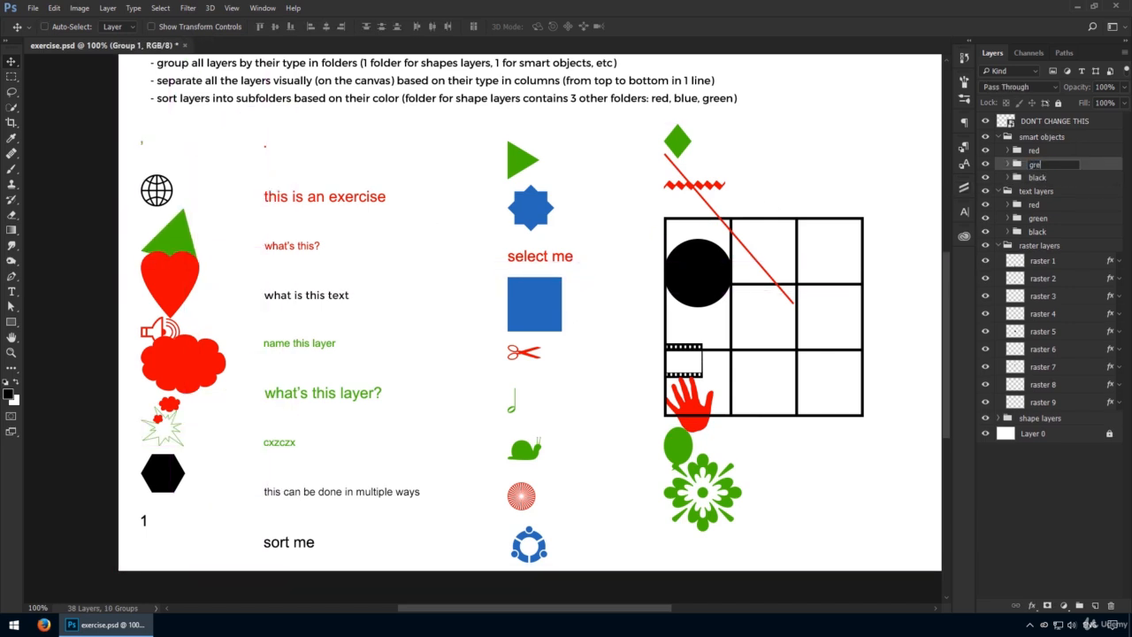
text(en)
key(Return)
Step: Group the blue star, square and circular logo raster layers into a subfolder named blue
ctrl+click(532, 211)
ctrl+shift+click(536, 305)
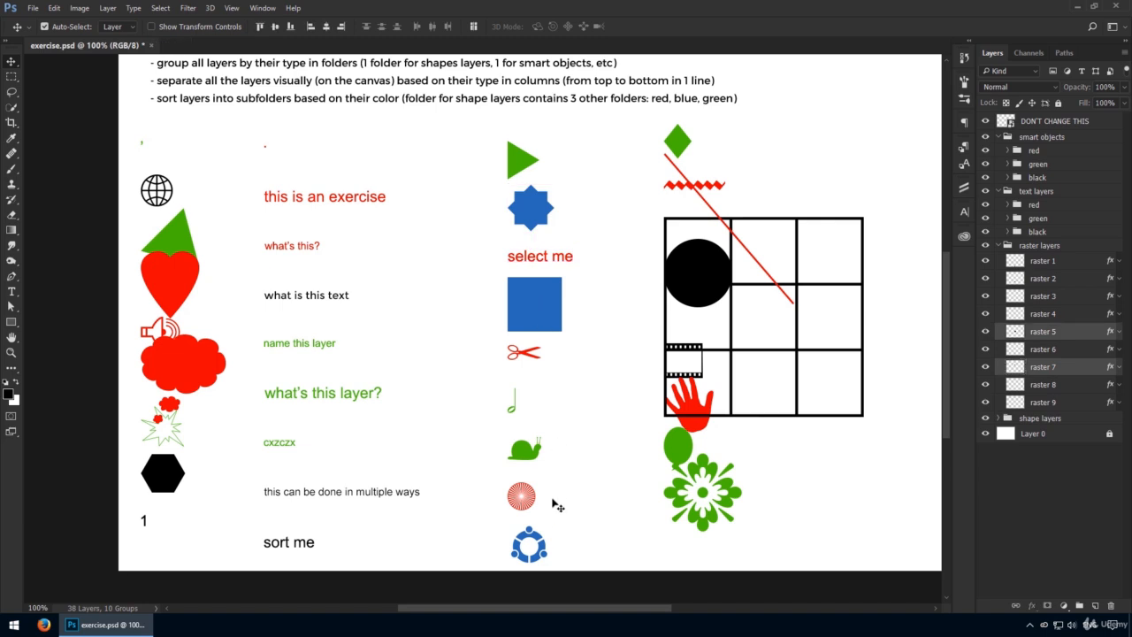
ctrl+shift+click(536, 536)
key(ctrl+g)
double_click(1040, 259)
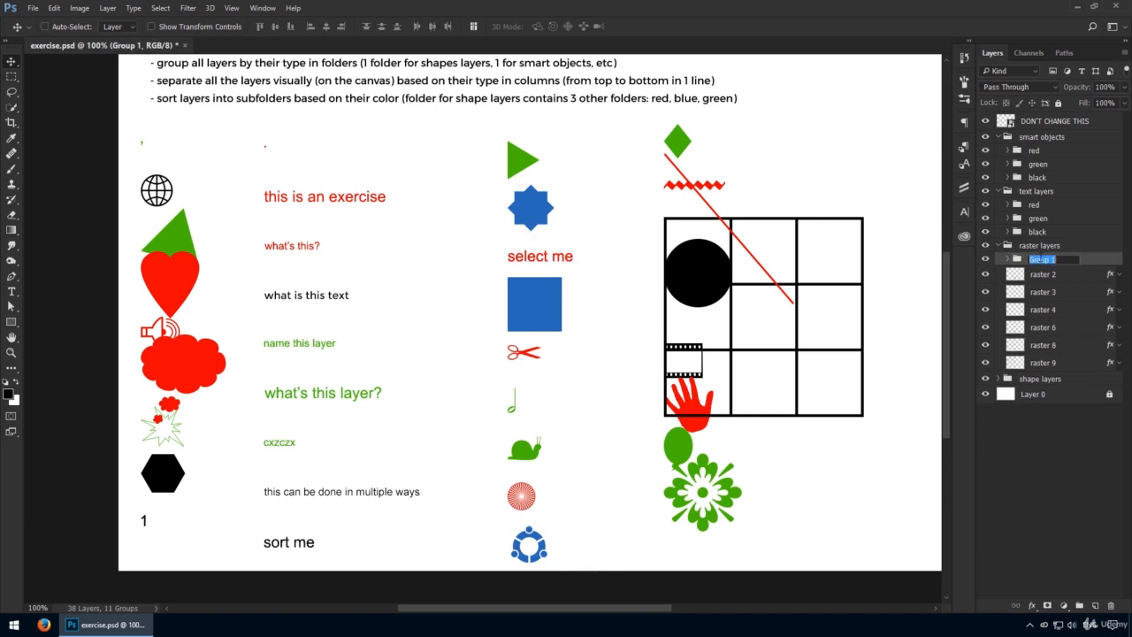
text(blue)
key(Return)
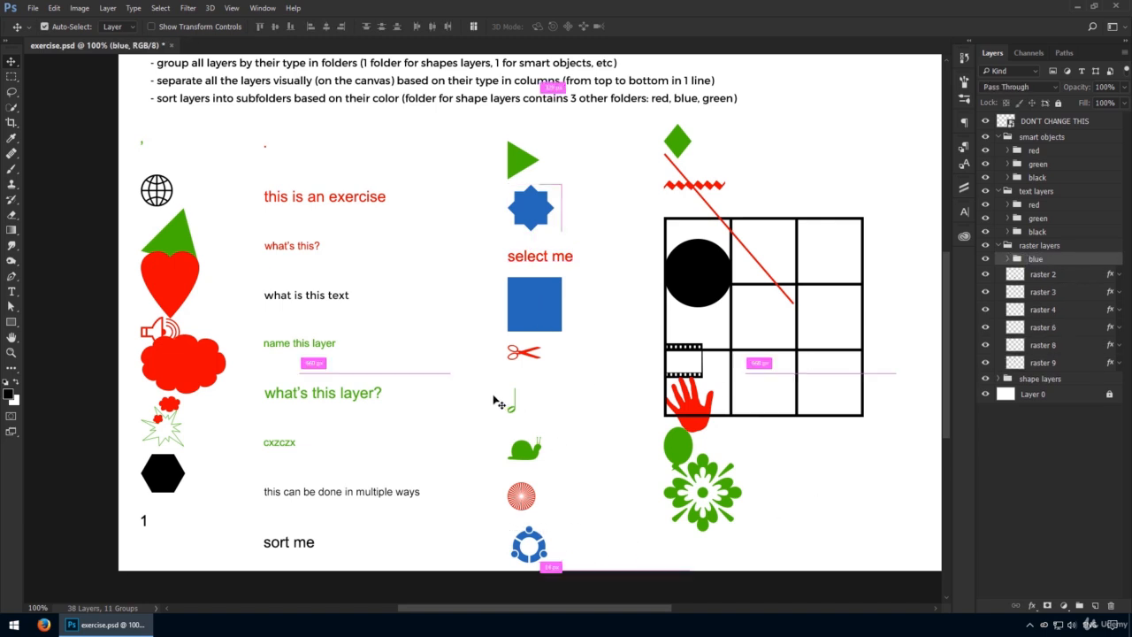
Step: Group the green triangle, musical note and snail raster layers into a subfolder named green
drag(495, 396, 557, 454)
ctrl+shift+click(522, 161)
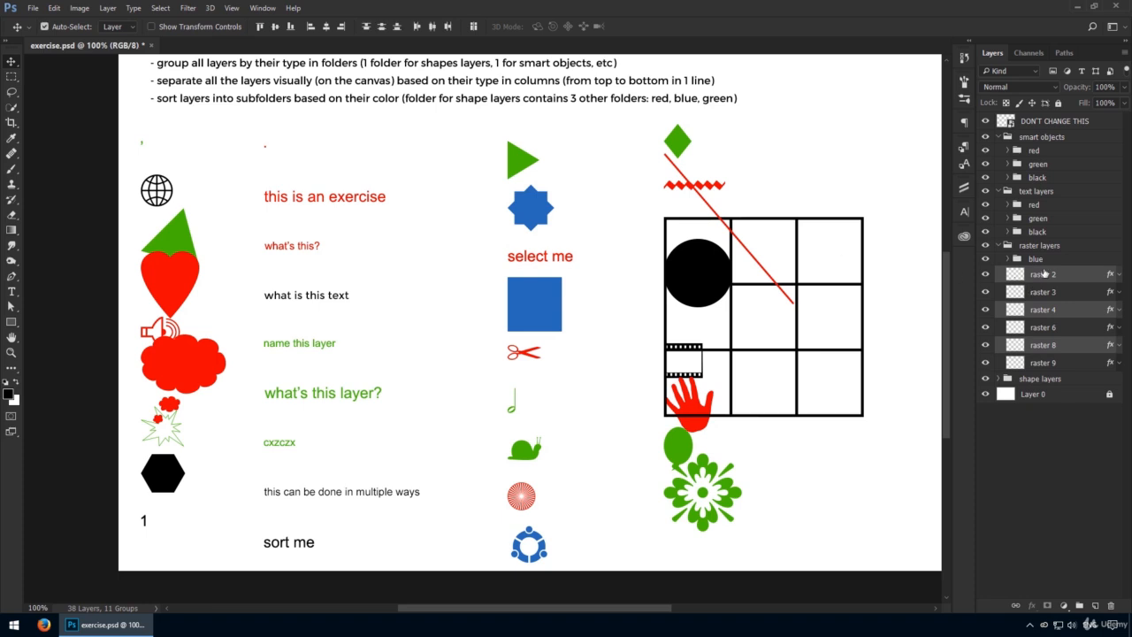
key(ctrl+g)
double_click(1036, 273)
text(gr)
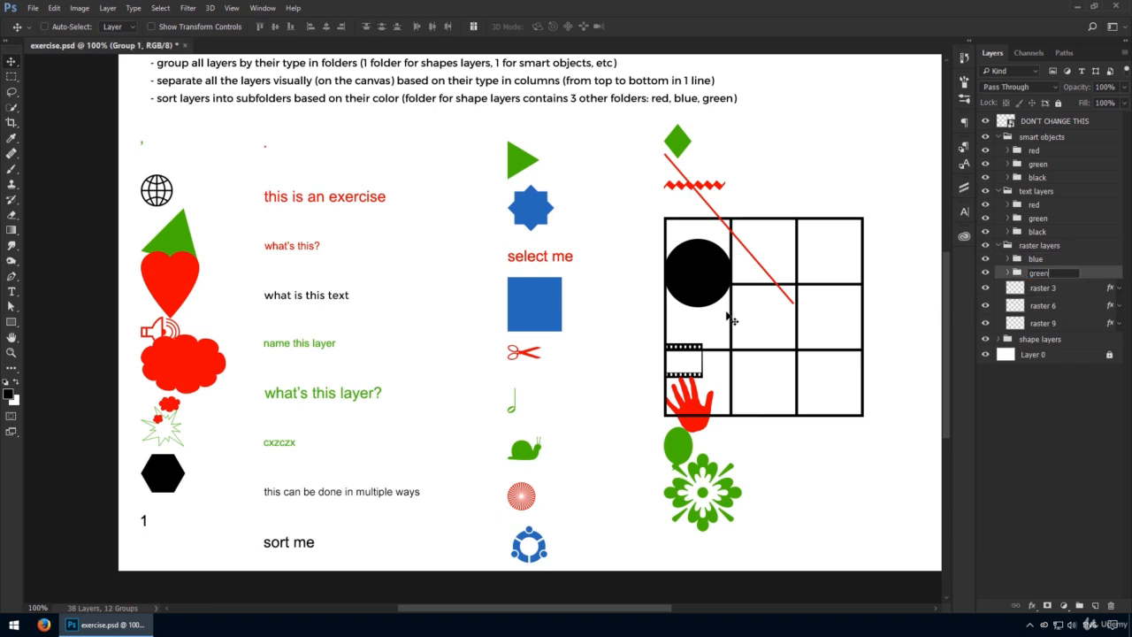
text(een)
key(Return)
Step: Group the red raster layers 3, 6 and 9 into a subfolder named red
click(1065, 289)
shift+click(1044, 324)
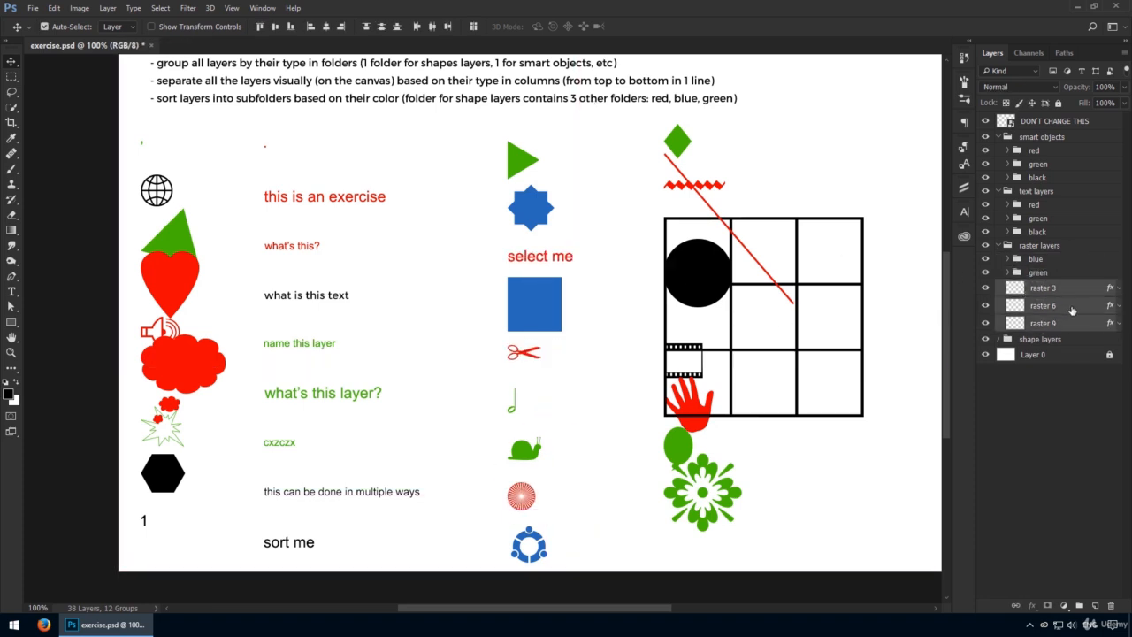
key(ctrl+g)
double_click(1045, 288)
text(red)
key(Return)
Step: Group the black grid, circle and film strip shape layers into a subfolder named black
click(798, 305)
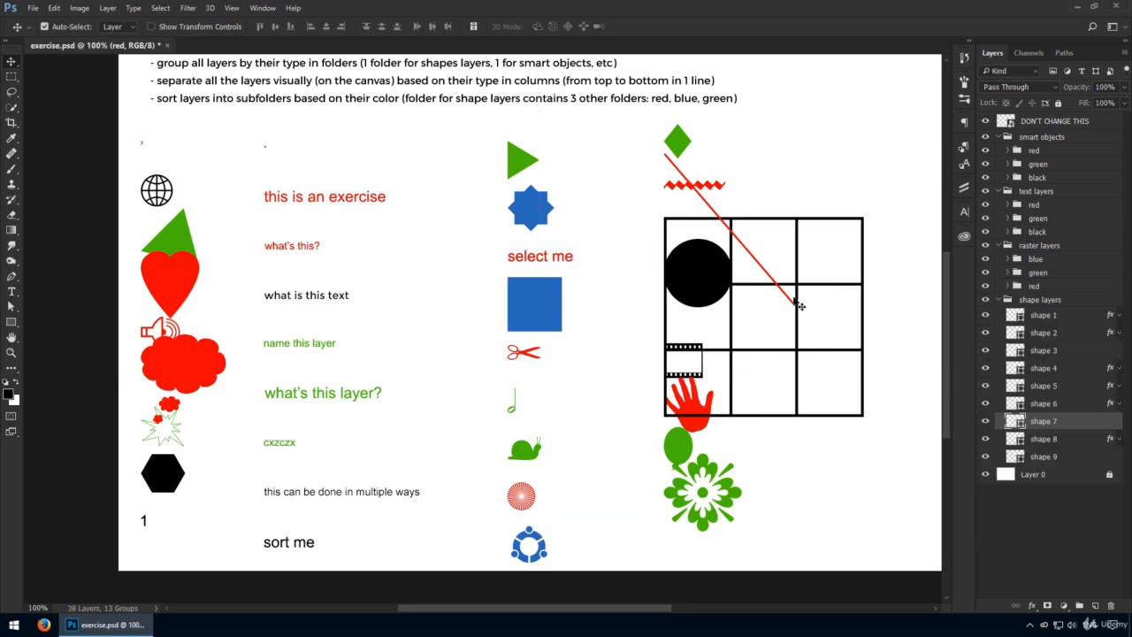
shift+click(694, 285)
drag(683, 334, 699, 352)
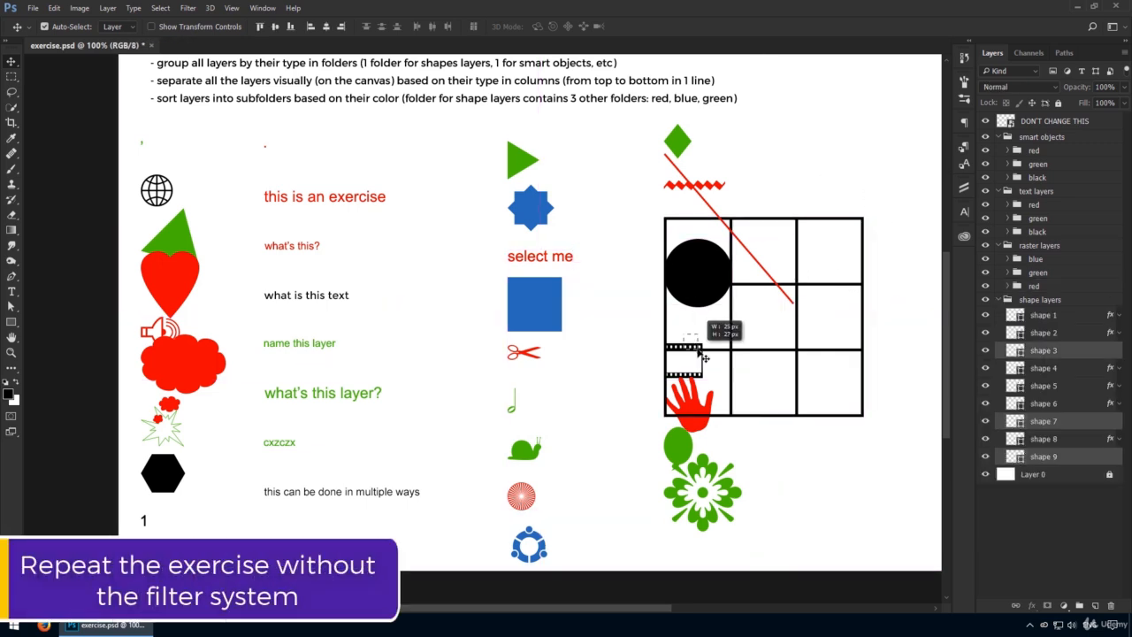
key(ctrl+g)
double_click(1042, 348)
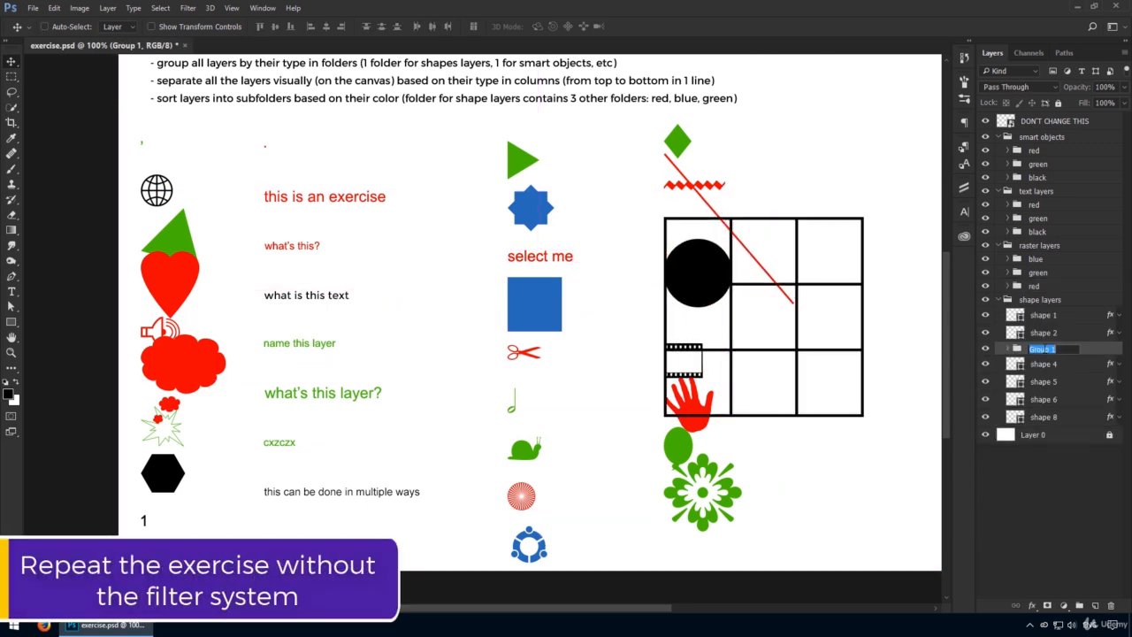
text(black)
key(Return)
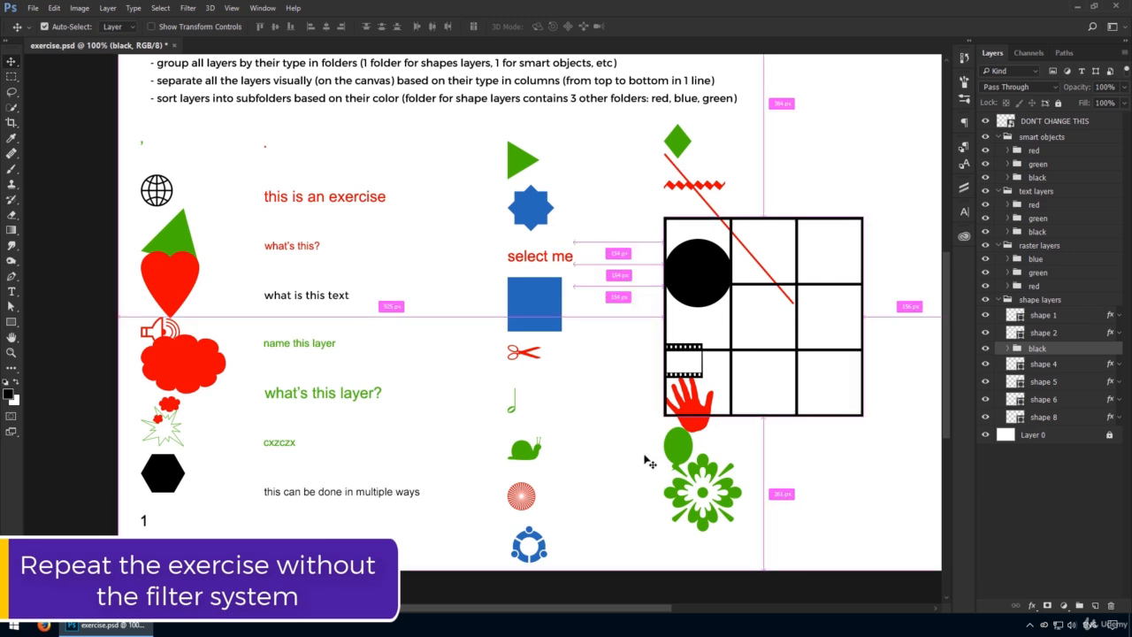
Step: Group the green diamond, balloon and flower shape layers into a subfolder named green, keeping their canvas positions
drag(647, 458, 728, 464)
ctrl+shift+click(685, 140)
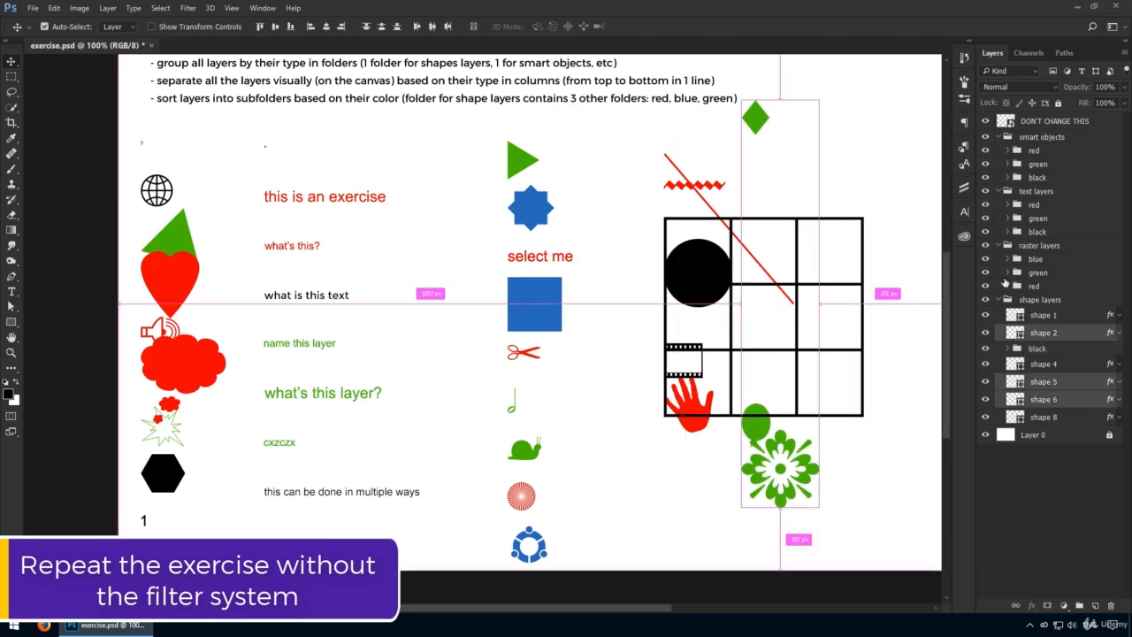
key(ctrl+g)
double_click(1041, 331)
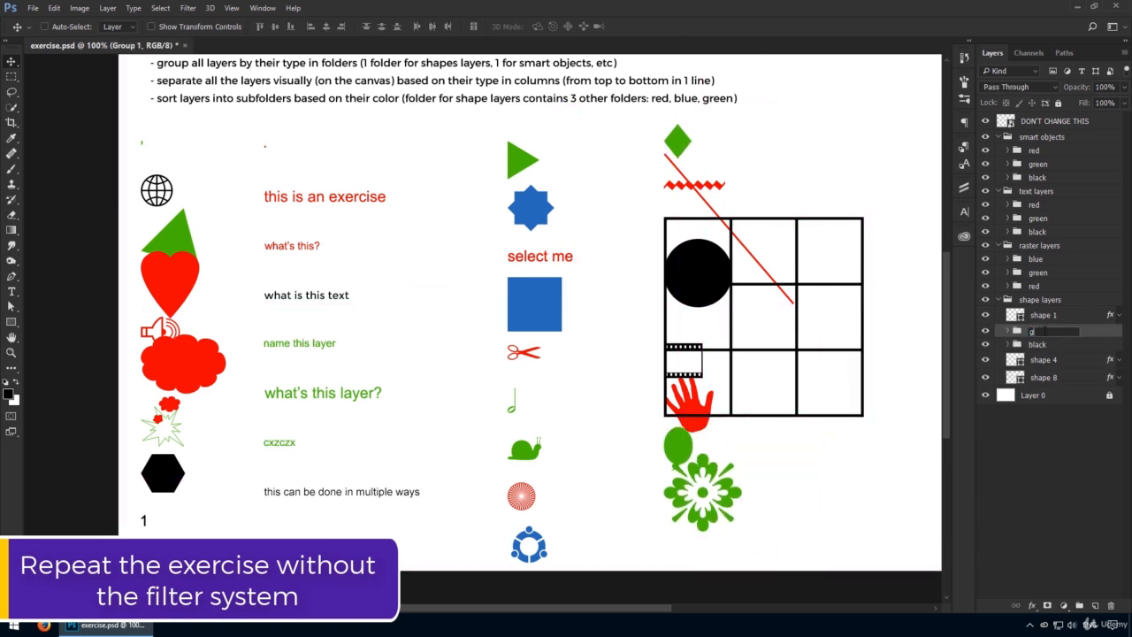
text(green)
key(Return)
drag(774, 319, 737, 331)
key(ctrl+z)
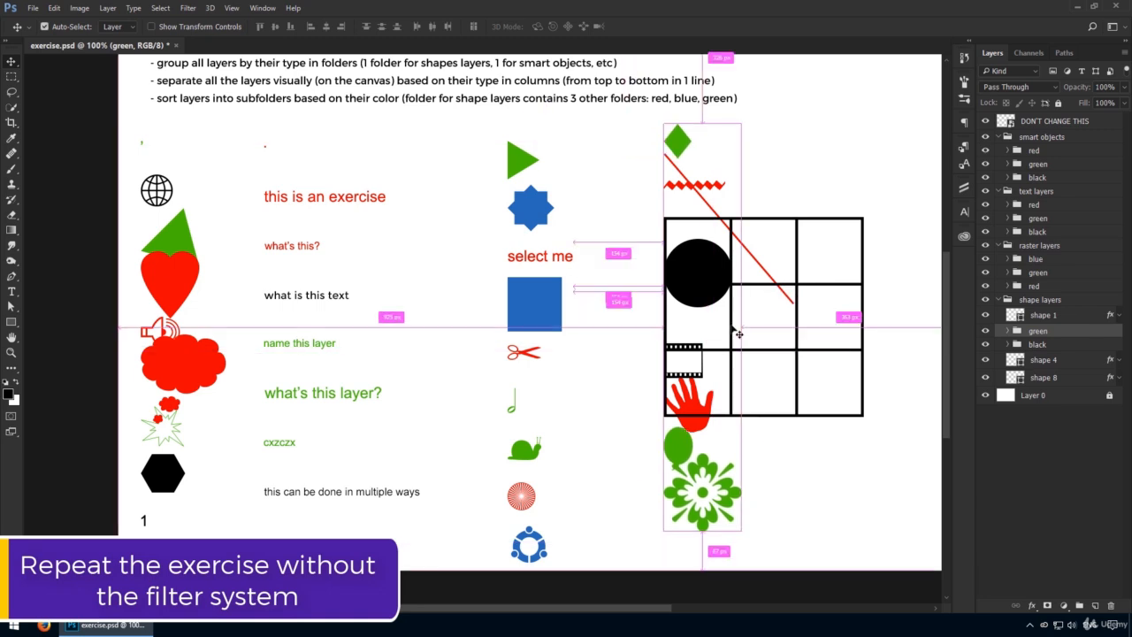
Step: Group the remaining red shape layers 1, 4 and 8 into a subfolder named red
click(1045, 360)
ctrl+click(1048, 377)
ctrl+click(1060, 320)
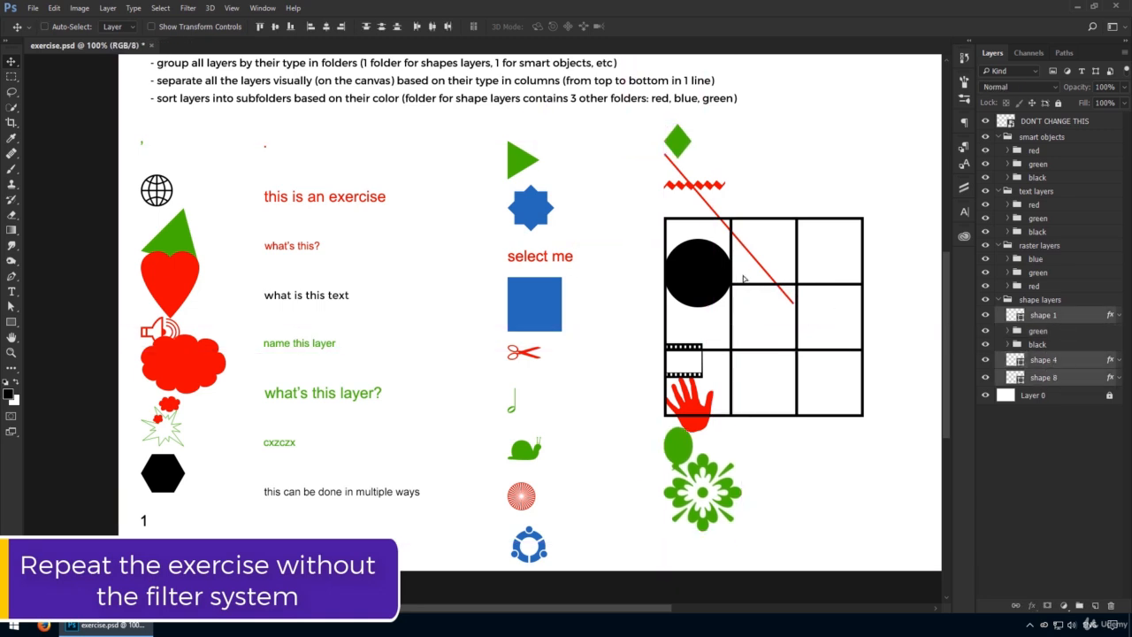
key(ctrl+g)
text(red)
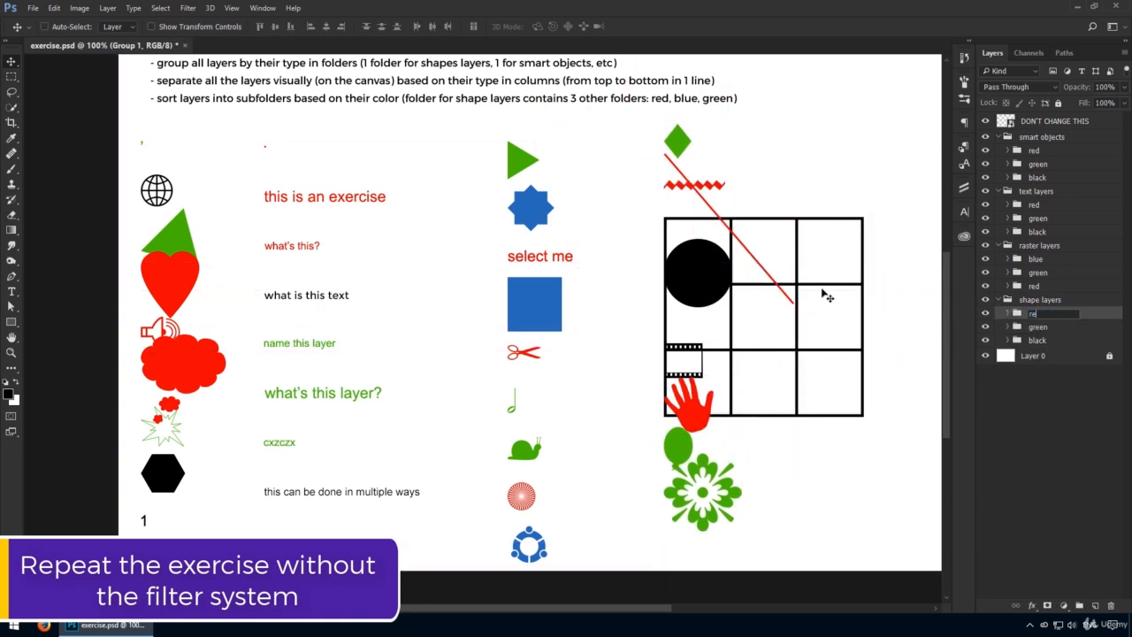
key(Return)
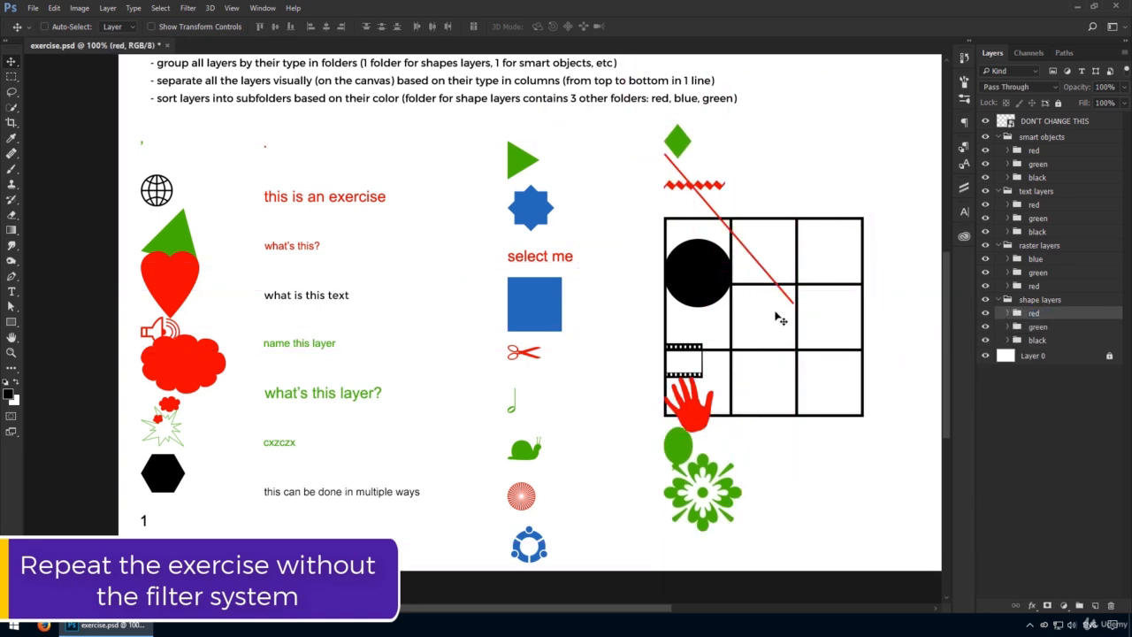
click(1035, 138)
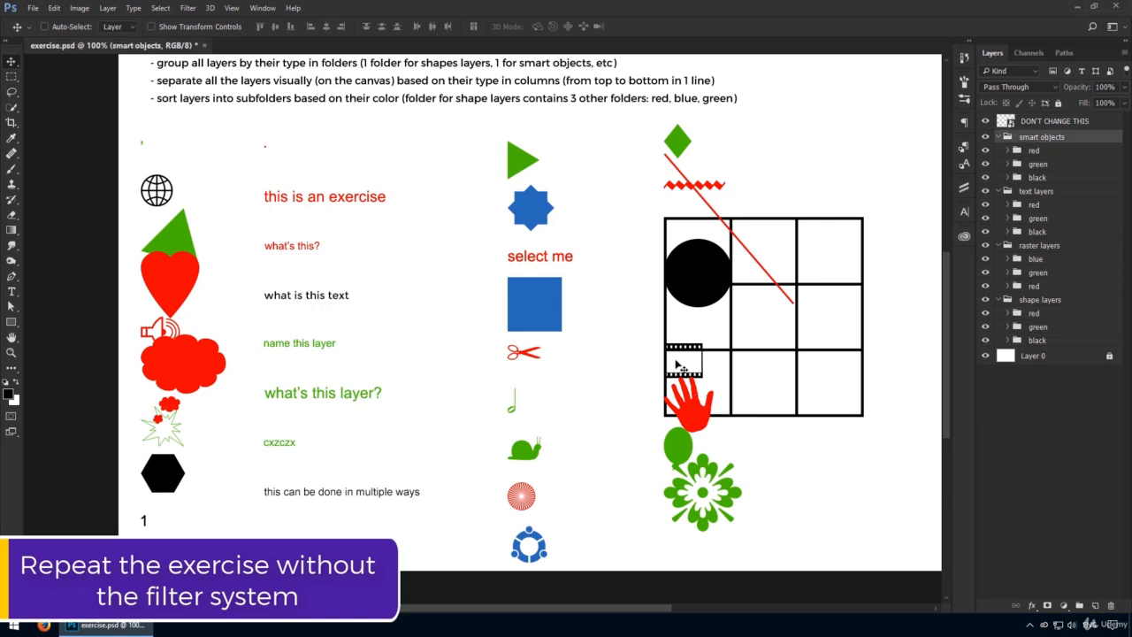